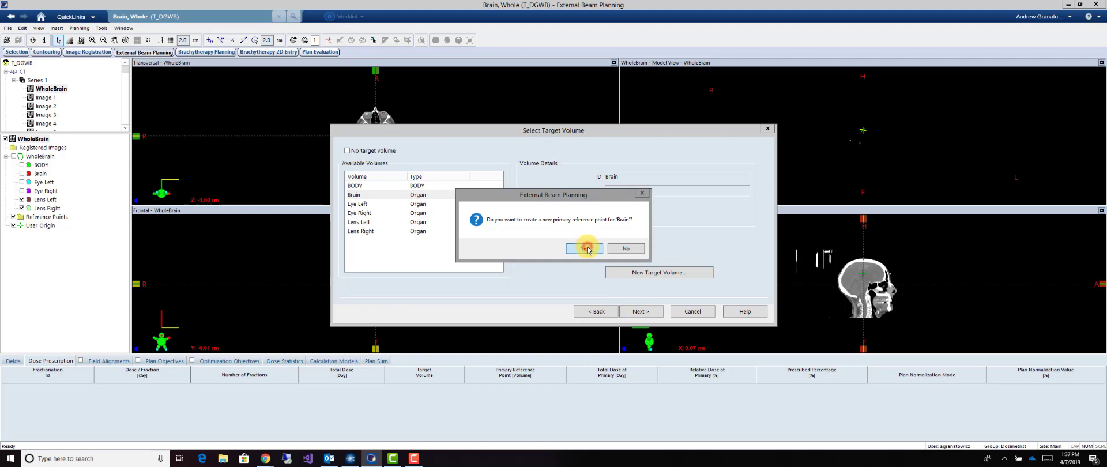
# Create Plan1 with a new primary reference point for the Brain target and the Head First-Supine treatment position
pyautogui.click(586, 248)
pyautogui.click(483, 341)
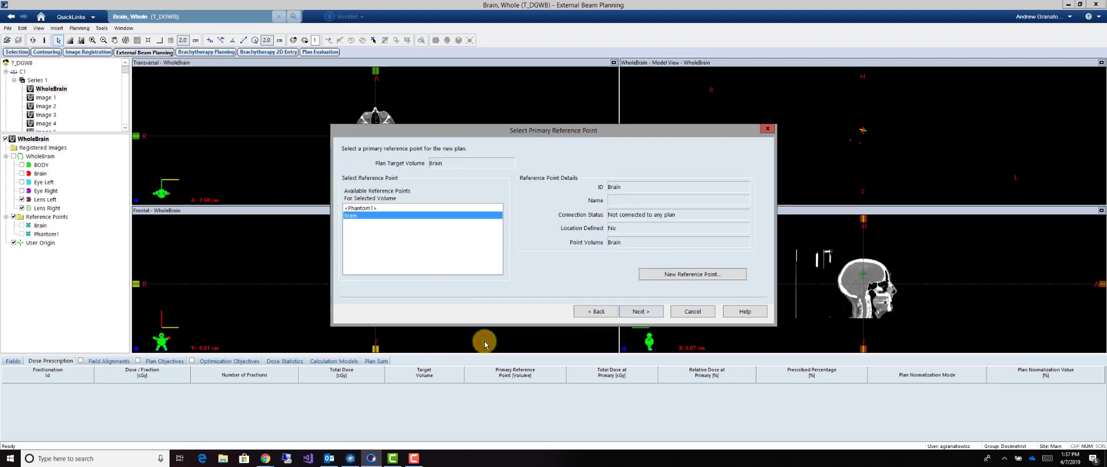
pyautogui.click(641, 310)
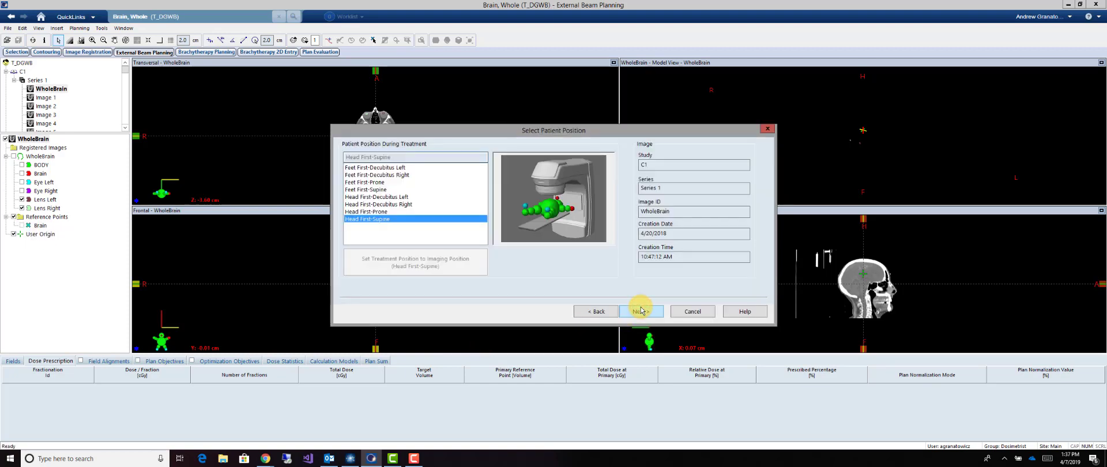
pyautogui.click(641, 311)
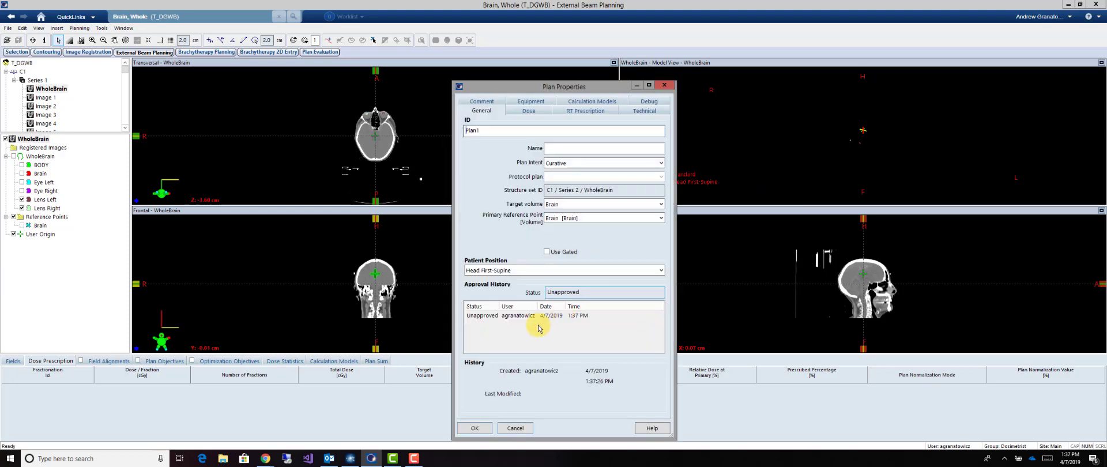
pyautogui.click(469, 427)
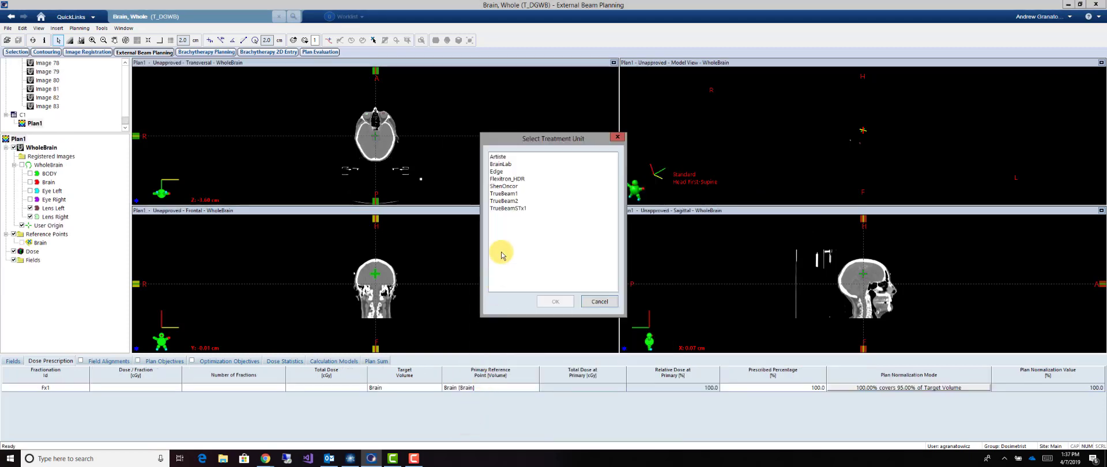
# Choose TrueBeam1 as the treatment unit and add field F 1 with 6X energy
pyautogui.click(497, 193)
pyautogui.click(556, 300)
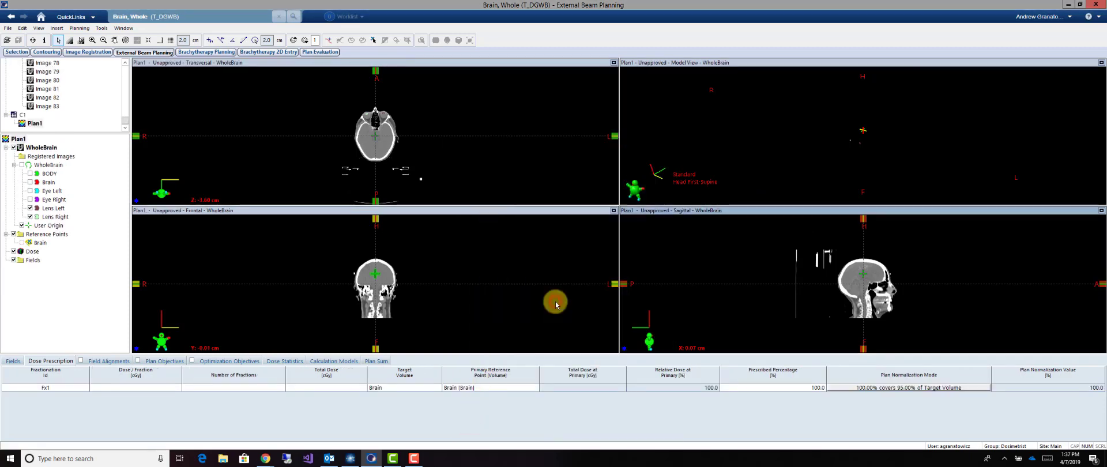
pyautogui.click(599, 182)
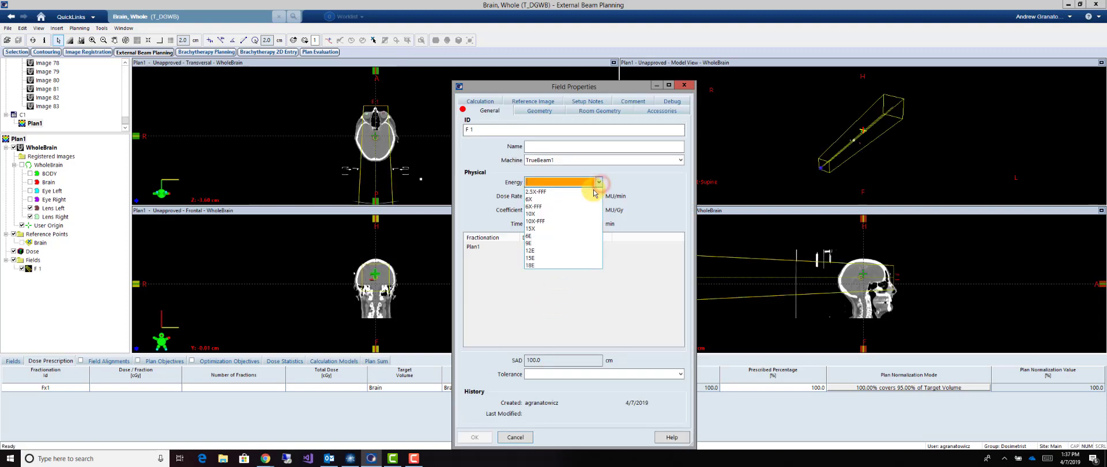
pyautogui.click(574, 191)
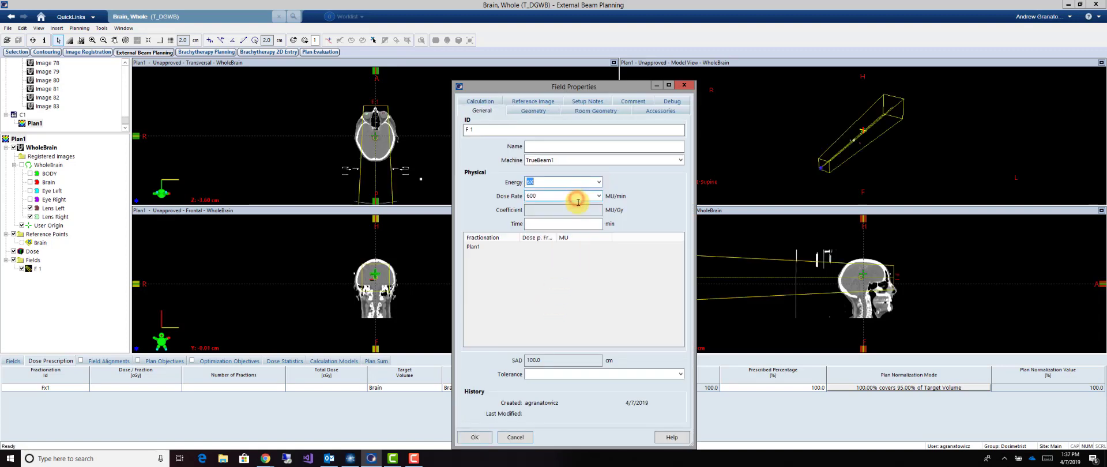
pyautogui.click(477, 437)
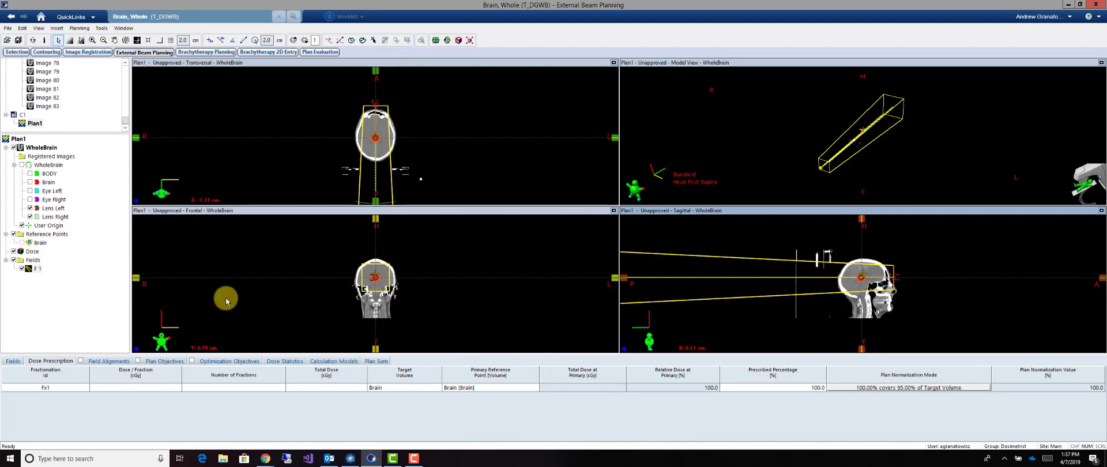
# Create a DRR for field F 1 using the Abdomen.dps parameter set and a DRR size of 50 cm
pyautogui.rightClick(36, 268)
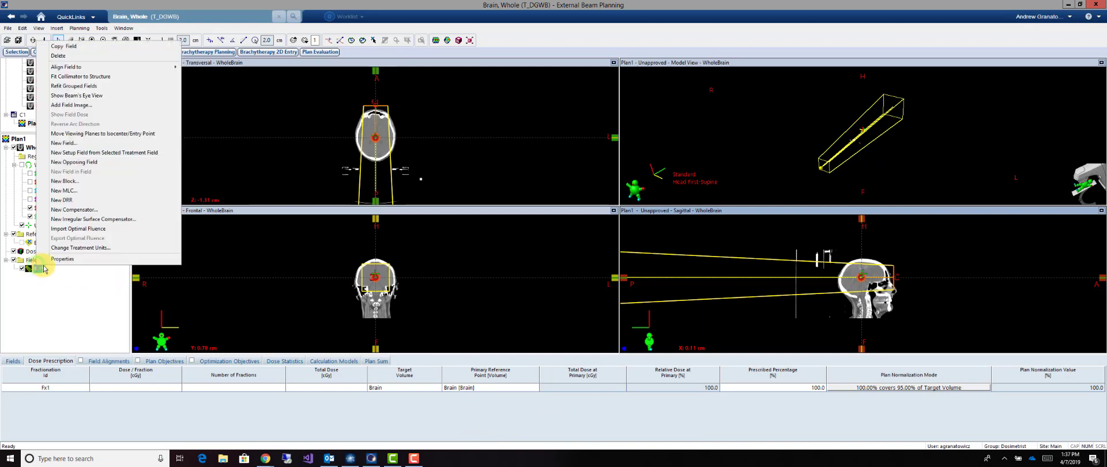
pyautogui.click(76, 200)
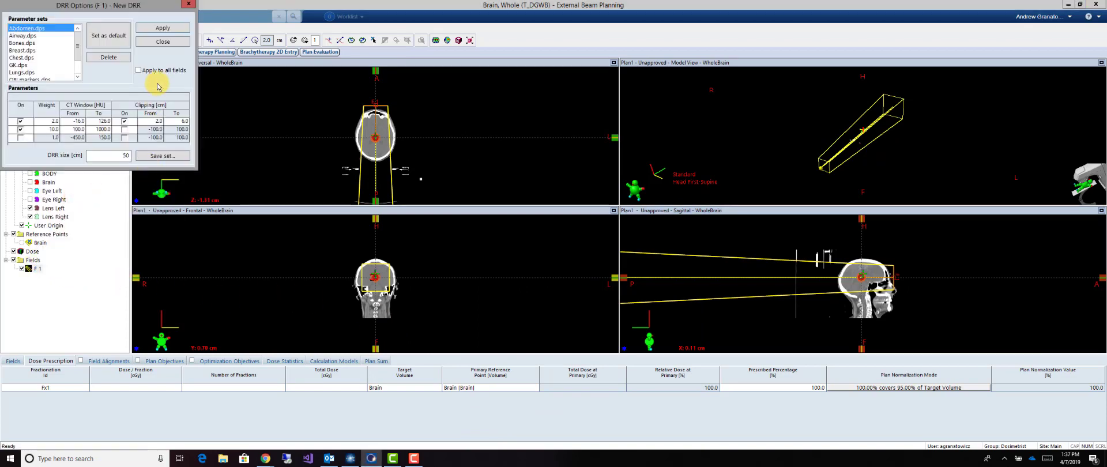
pyautogui.click(163, 29)
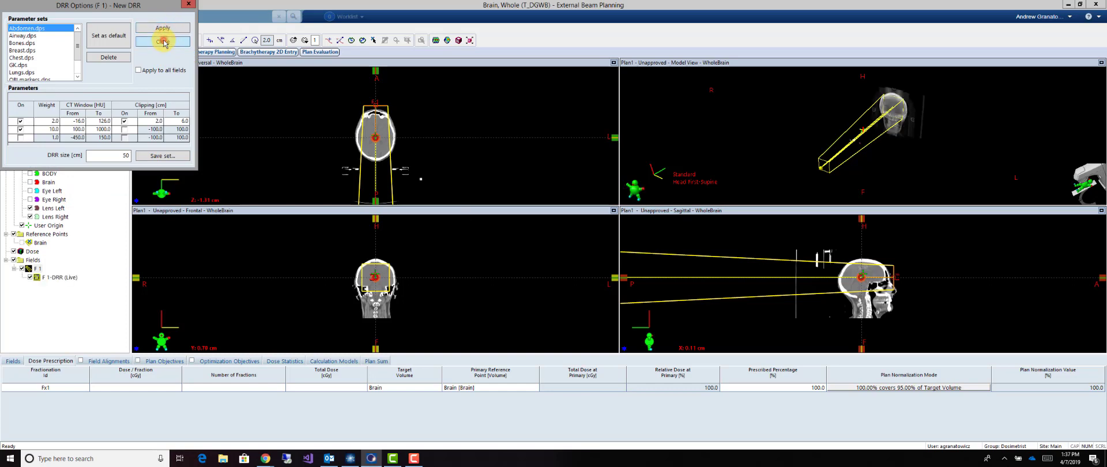
pyautogui.click(164, 42)
# Bring the lenses into sight on the transversal slice and set the model view to the beam's eye view of F 1
pyautogui.click(384, 61)
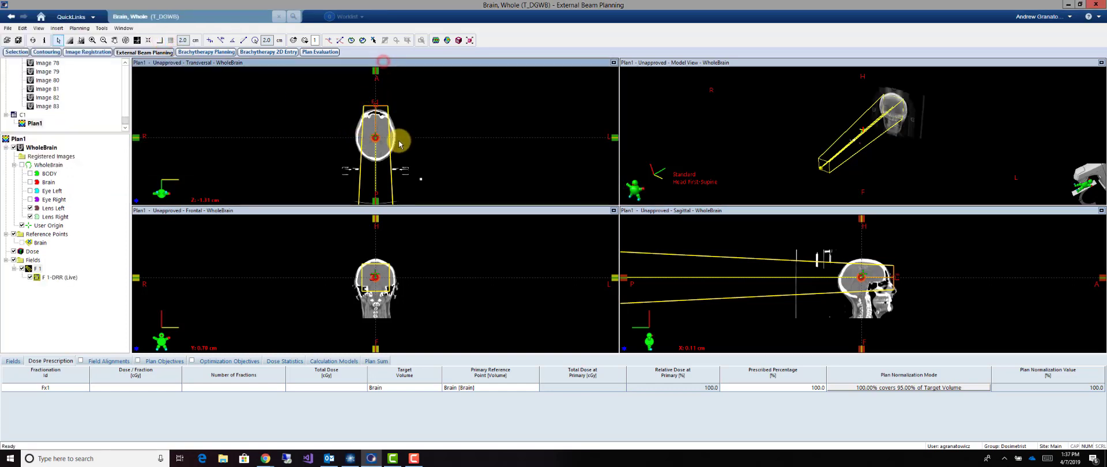
pyautogui.scroll(-4, 392, 143)
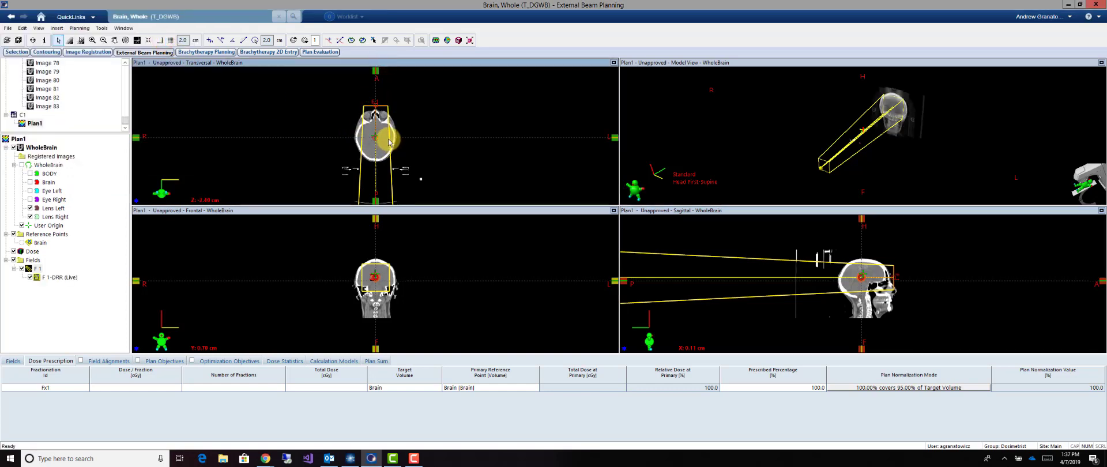
pyautogui.scroll(-2, 386, 144)
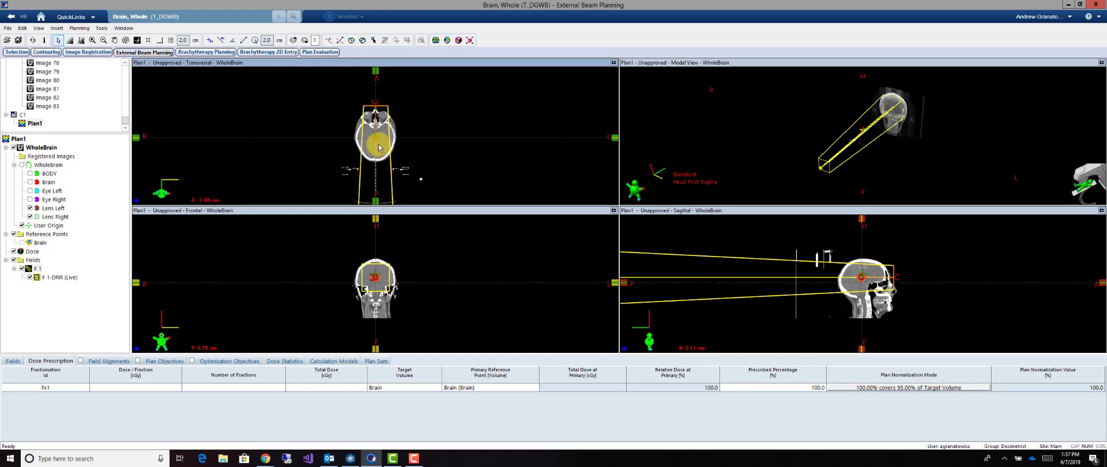
pyautogui.keyDown('ctrl'); pyautogui.scroll(-1, 379, 147); pyautogui.keyUp('ctrl')
pyautogui.keyDown('ctrl'); pyautogui.scroll(4, 377, 137); pyautogui.keyUp('ctrl')
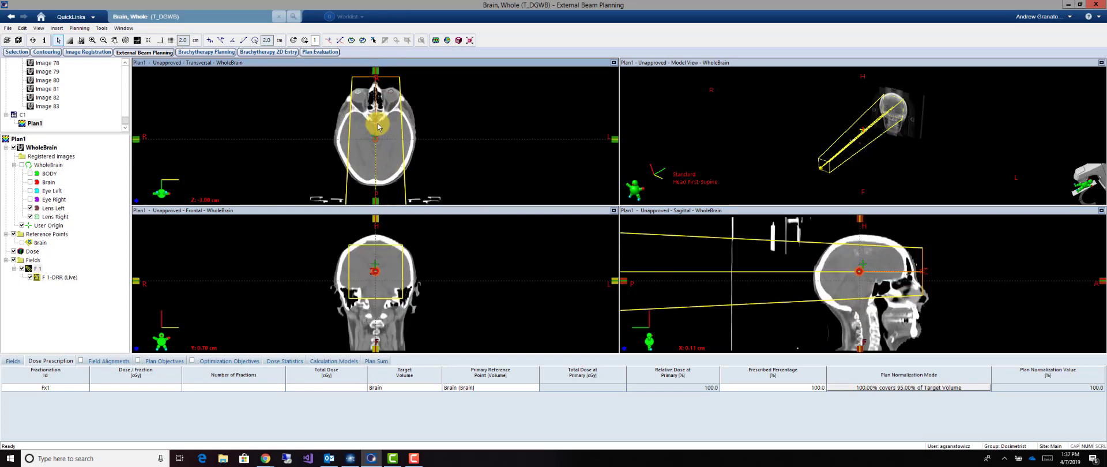
pyautogui.keyDown('ctrl'); pyautogui.scroll(2, 379, 127); pyautogui.keyUp('ctrl')
pyautogui.moveTo(380, 124); pyautogui.dragTo(381, 138, button='middle')
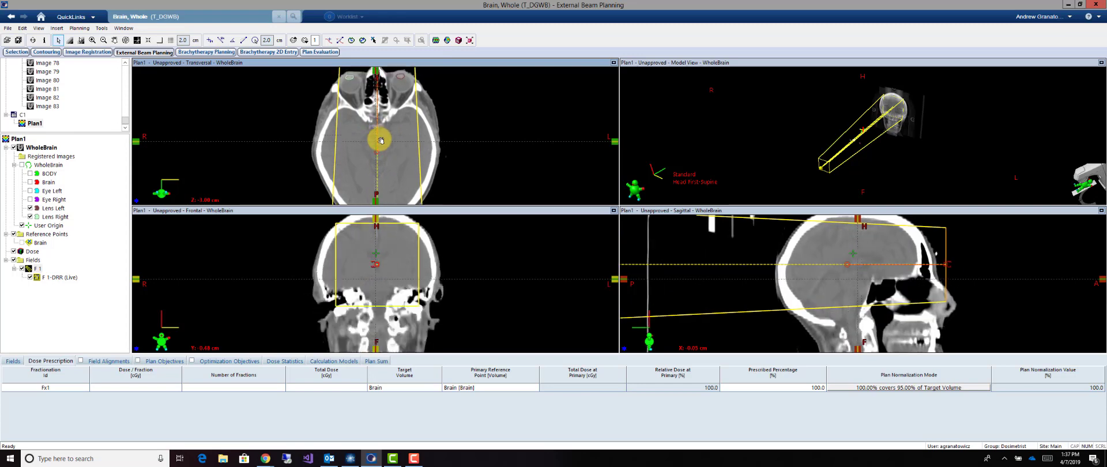
pyautogui.rightClick(714, 137)
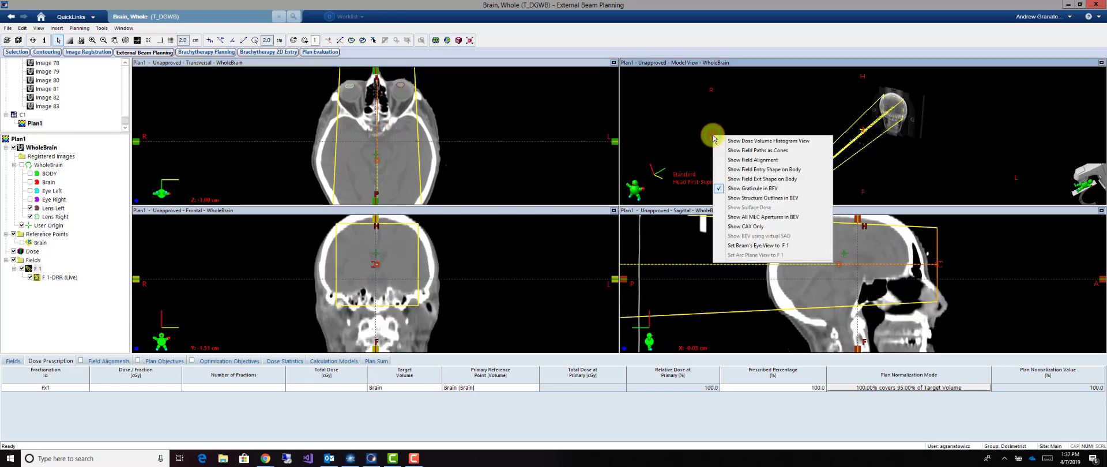
pyautogui.click(770, 246)
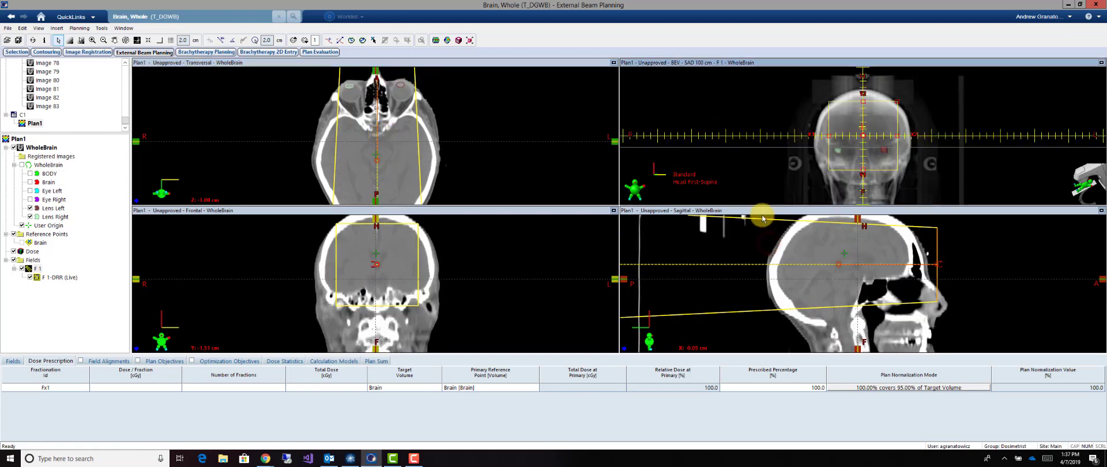
# Rotate field F 1 in the transversal view to a slightly oblique right lateral direction, with its anterior edge behind the lenses
pyautogui.moveTo(388, 115); pyautogui.dragTo(387, 136, button='middle')
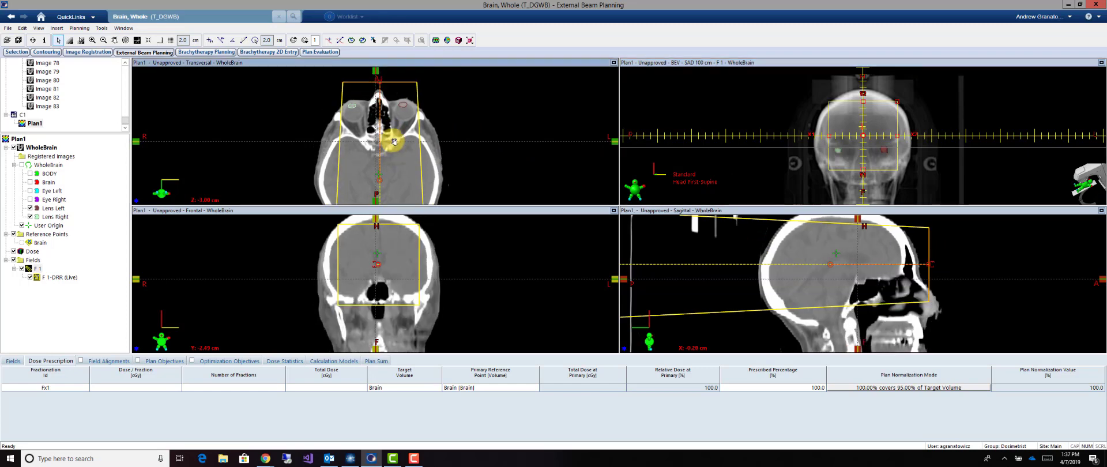
pyautogui.moveTo(380, 90); pyautogui.dragTo(221, 178)
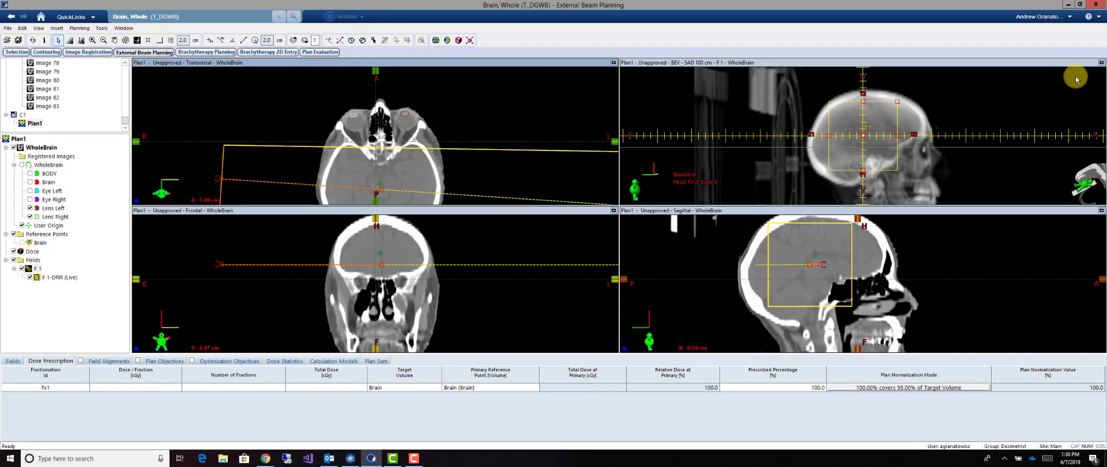
# Enlarge the beam's eye view and open all four jaws of F 1 beyond the skull on every side
pyautogui.click(1101, 62)
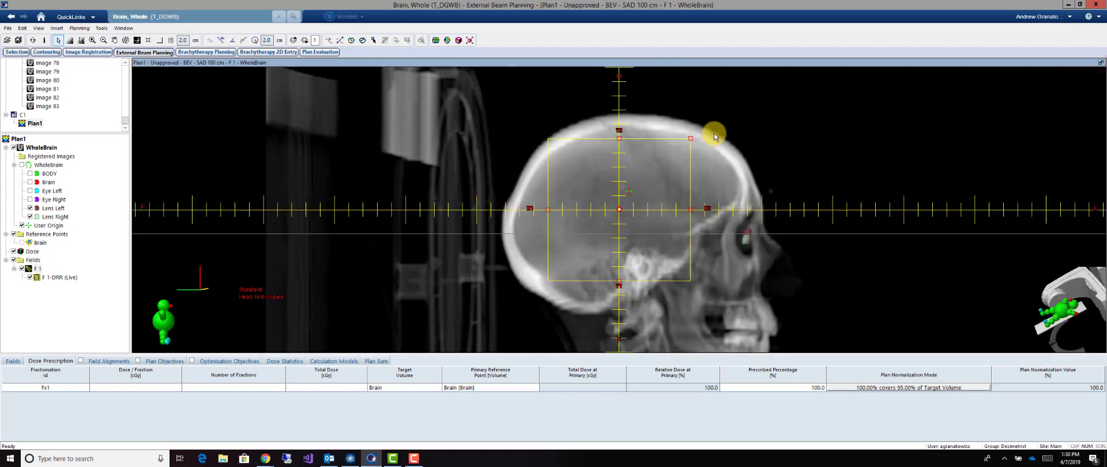
pyautogui.moveTo(619, 137); pyautogui.dragTo(622, 81)
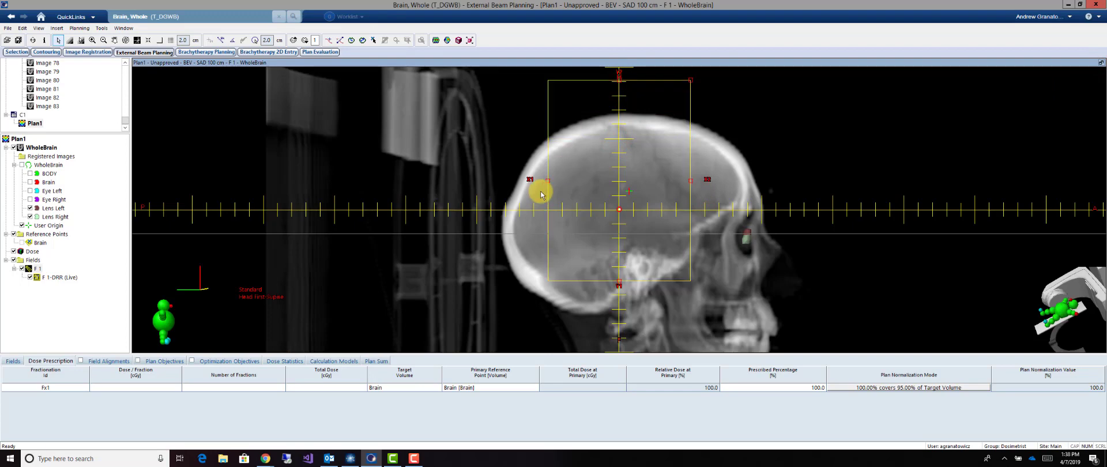
pyautogui.moveTo(531, 186); pyautogui.dragTo(474, 204)
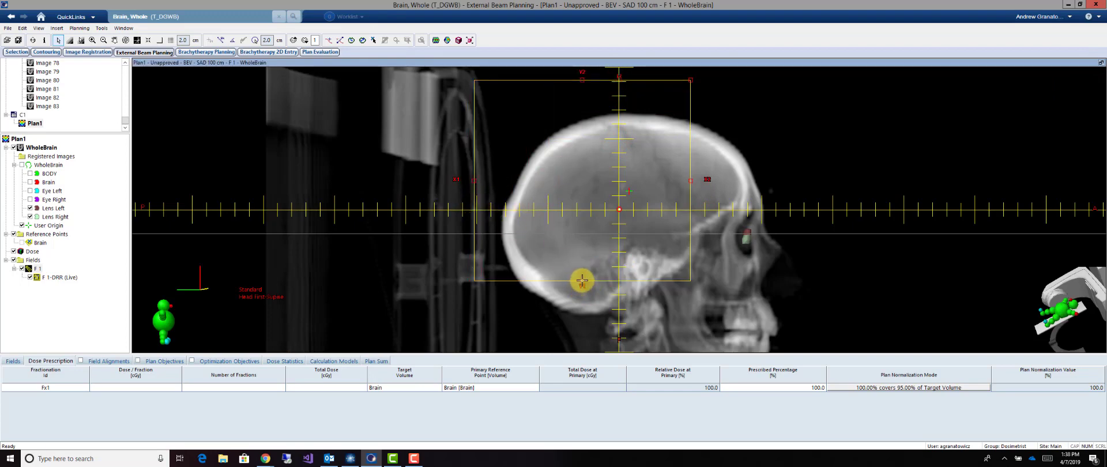
pyautogui.moveTo(582, 280); pyautogui.dragTo(577, 339)
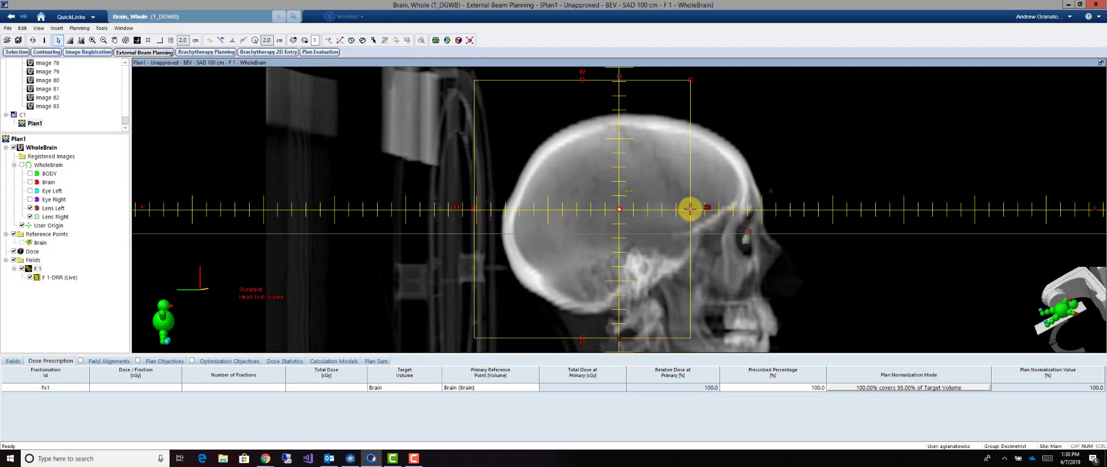
pyautogui.moveTo(690, 209); pyautogui.dragTo(783, 208)
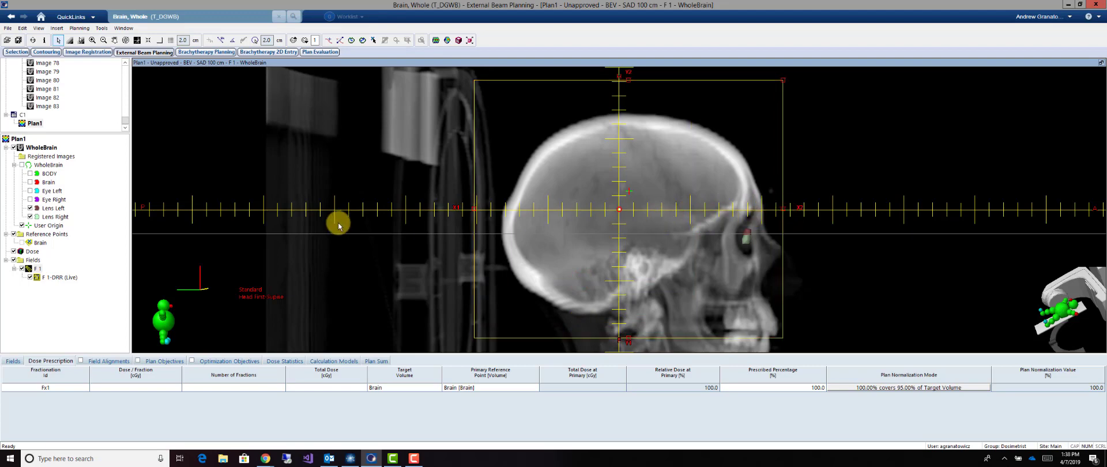
# Add an MLC to F 1 and draw an aperture covering the brain while shielding the lens and face, with fit Middle and closed leaves Center
pyautogui.click(38, 269)
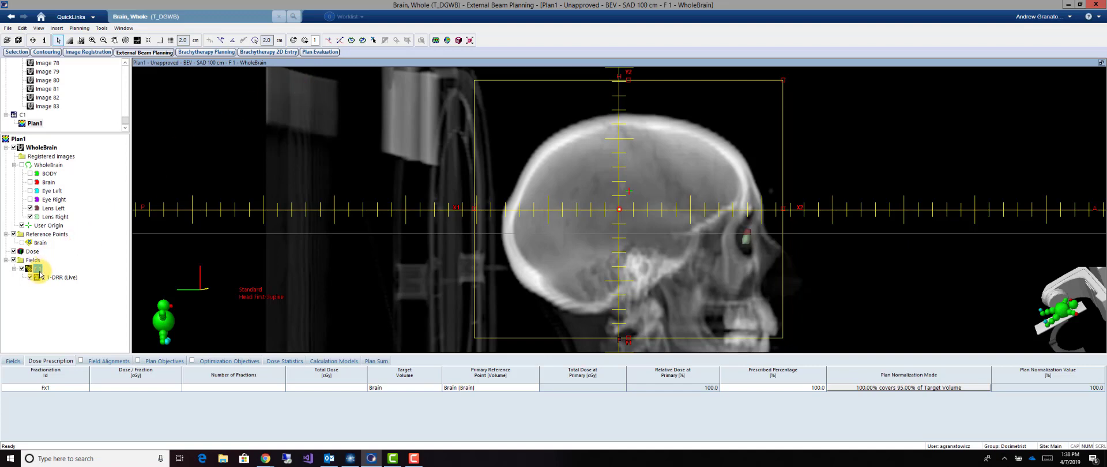
pyautogui.rightClick(36, 274)
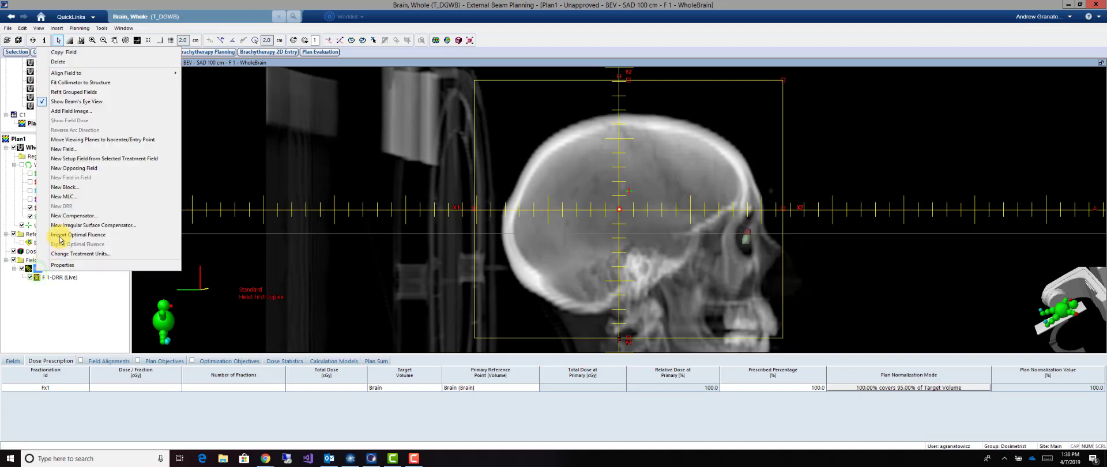
pyautogui.click(67, 201)
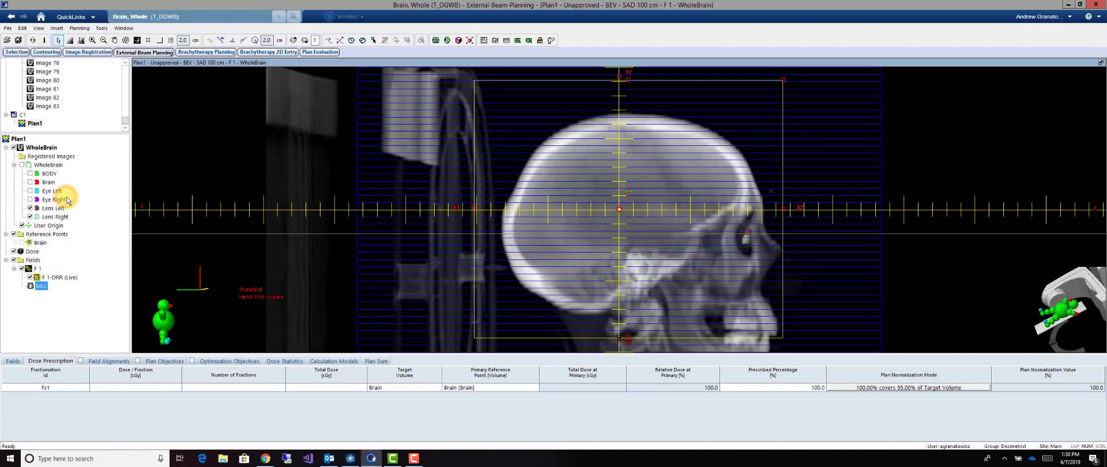
pyautogui.click(551, 42)
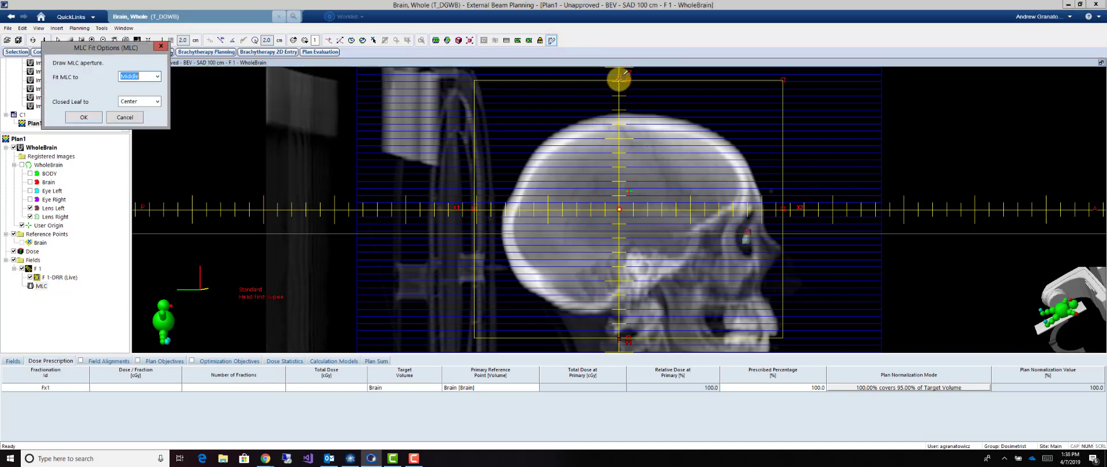
pyautogui.moveTo(620, 78)
pyautogui.mouseDown()
pyautogui.moveTo(794, 77)
pyautogui.moveTo(781, 76)
pyautogui.moveTo(782, 204)
pyautogui.moveTo(716, 241)
pyautogui.moveTo(665, 298)
pyautogui.moveTo(664, 341)
pyautogui.moveTo(474, 338)
pyautogui.moveTo(474, 81)
pyautogui.moveTo(619, 77)
pyautogui.mouseUp()
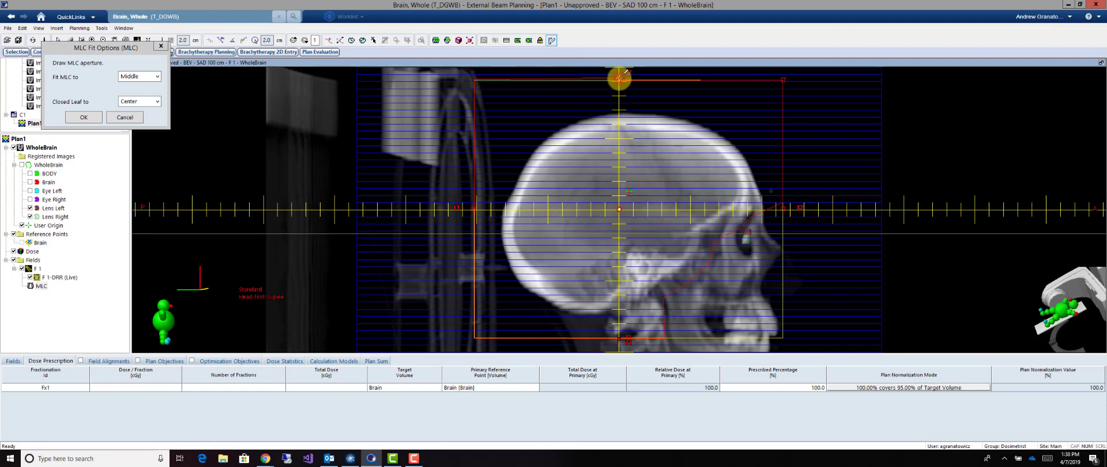
pyautogui.press('Return')
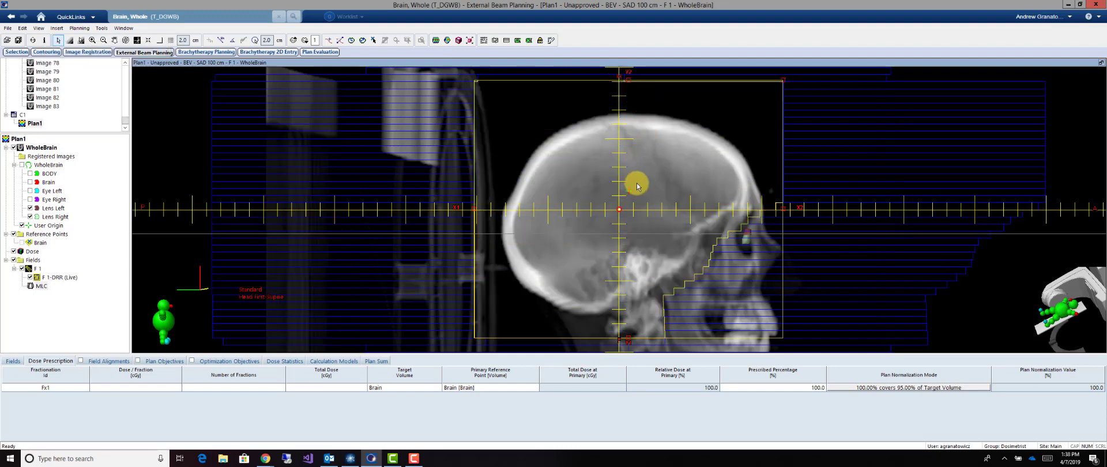
# Display the Brain structure and shift individual MLC leaves along the facial edge of the aperture closer to the brain
pyautogui.click(32, 183)
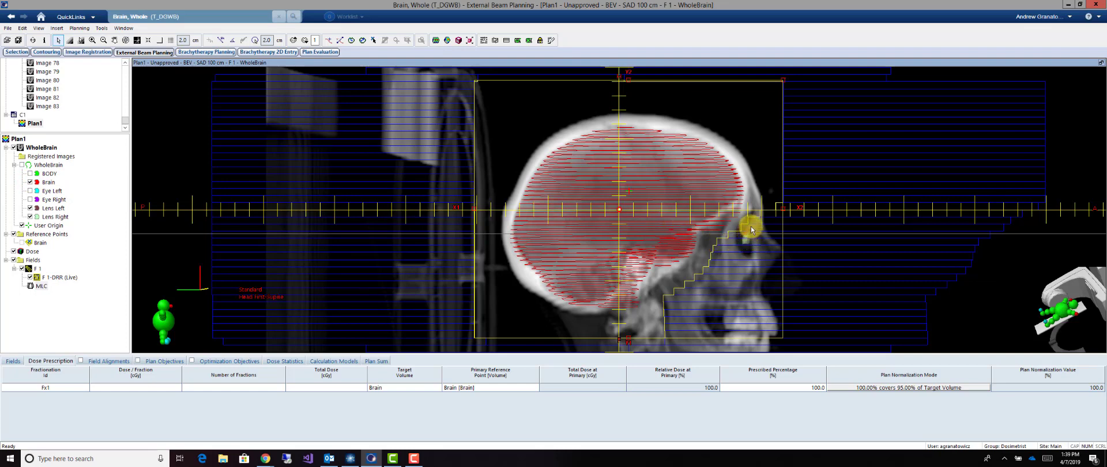
pyautogui.click(496, 40)
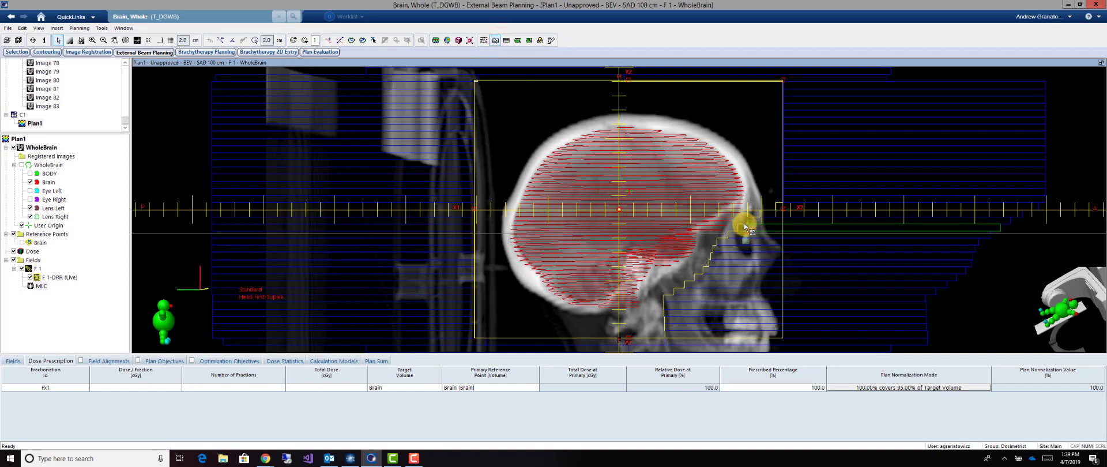
pyautogui.click(711, 270)
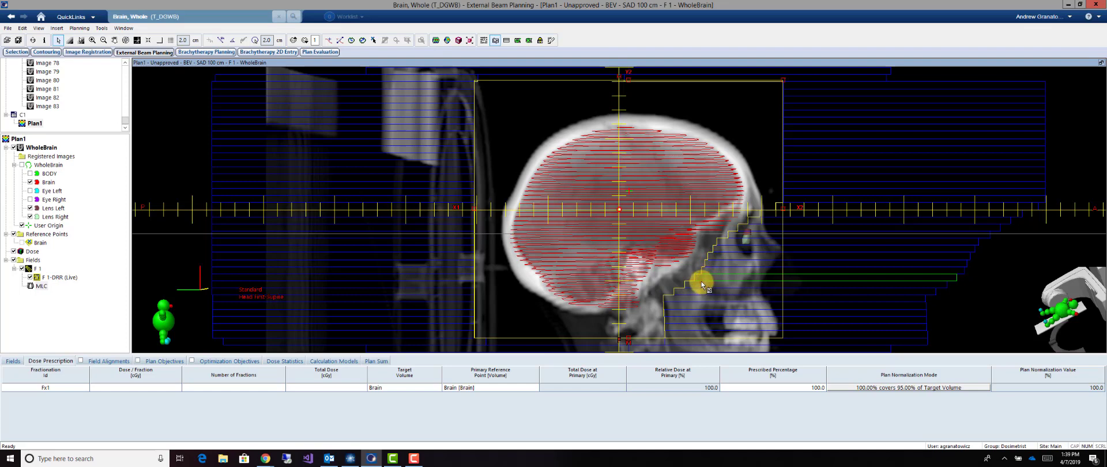
pyautogui.moveTo(702, 282); pyautogui.dragTo(700, 282)
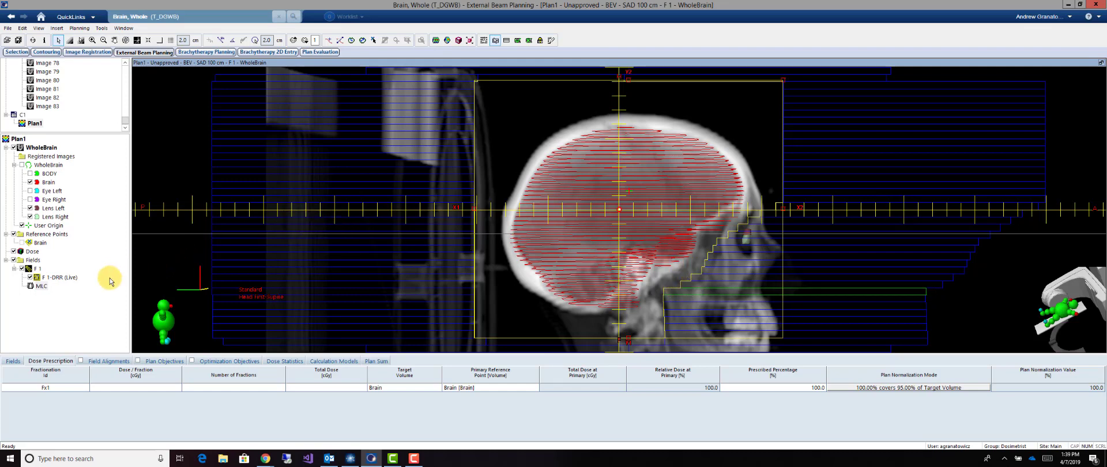
# Create an opposing field from F 1 and rotate it in the transversal view until its anterior edge runs behind the lenses, parallel to F 1's edge
pyautogui.rightClick(37, 269)
pyautogui.click(73, 164)
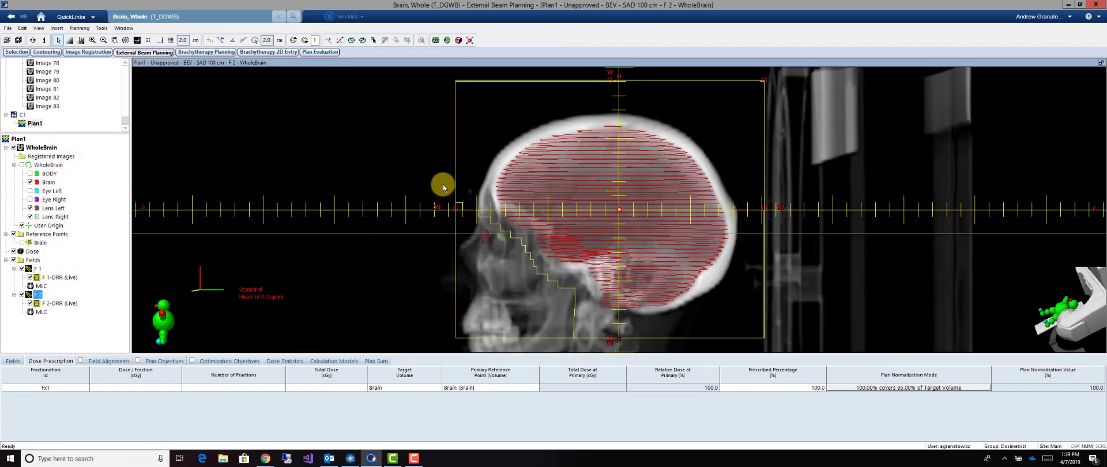
pyautogui.click(1101, 63)
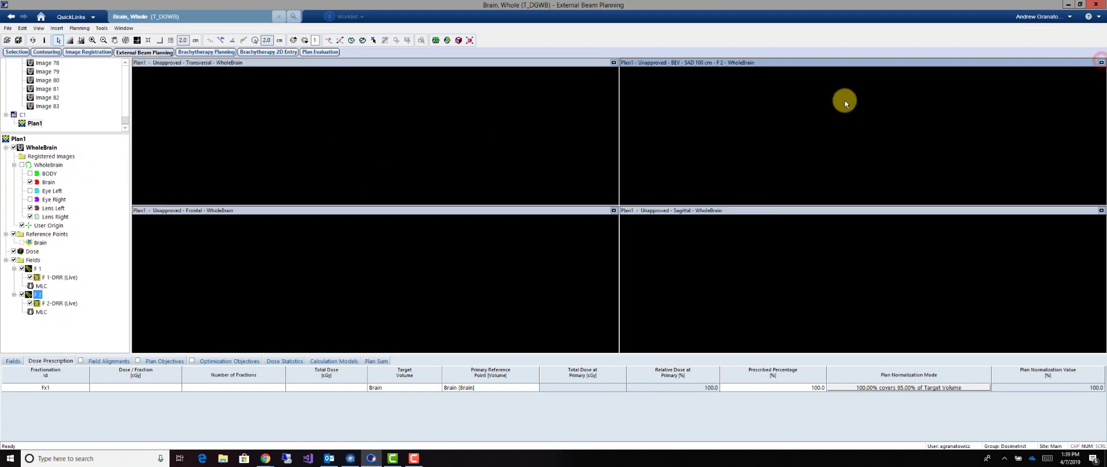
pyautogui.click(390, 61)
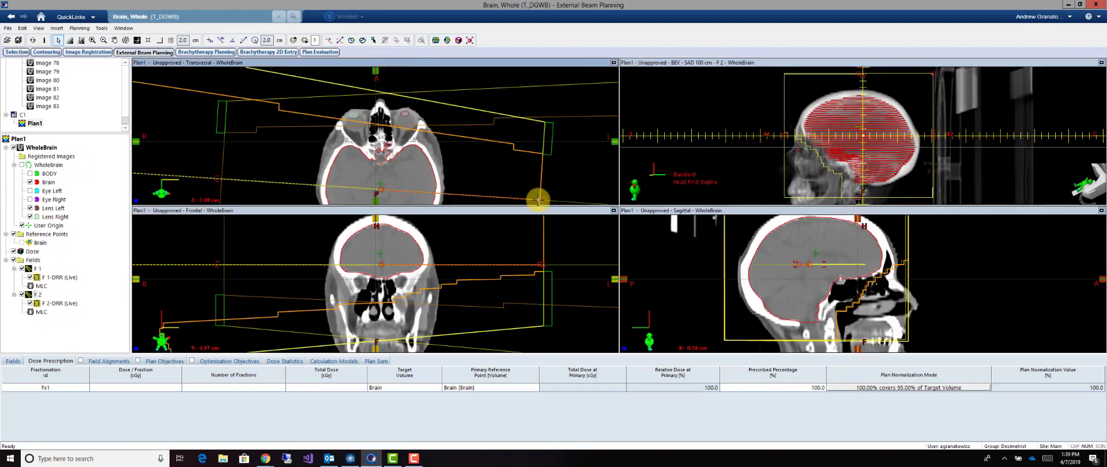
pyautogui.moveTo(540, 201); pyautogui.dragTo(556, 174)
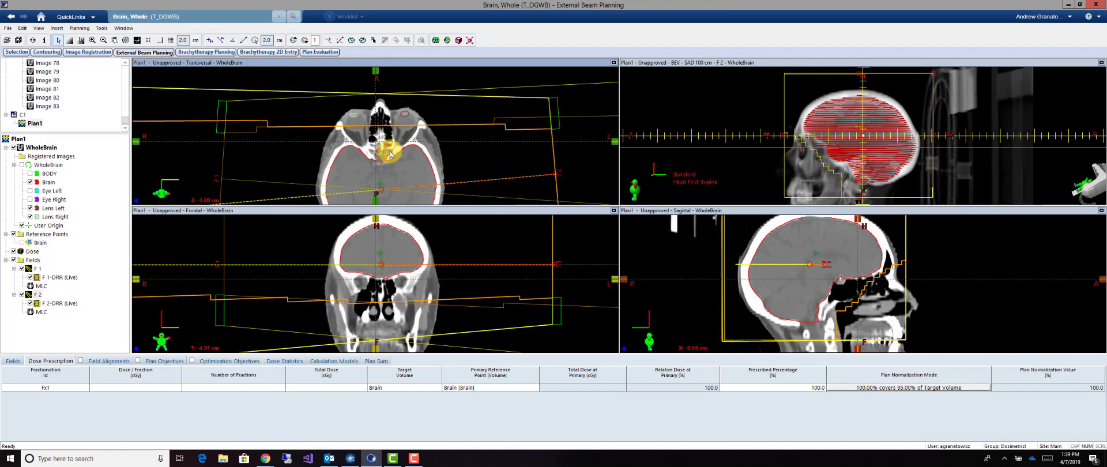
pyautogui.scroll(3, 390, 153)
pyautogui.scroll(-3, 389, 154)
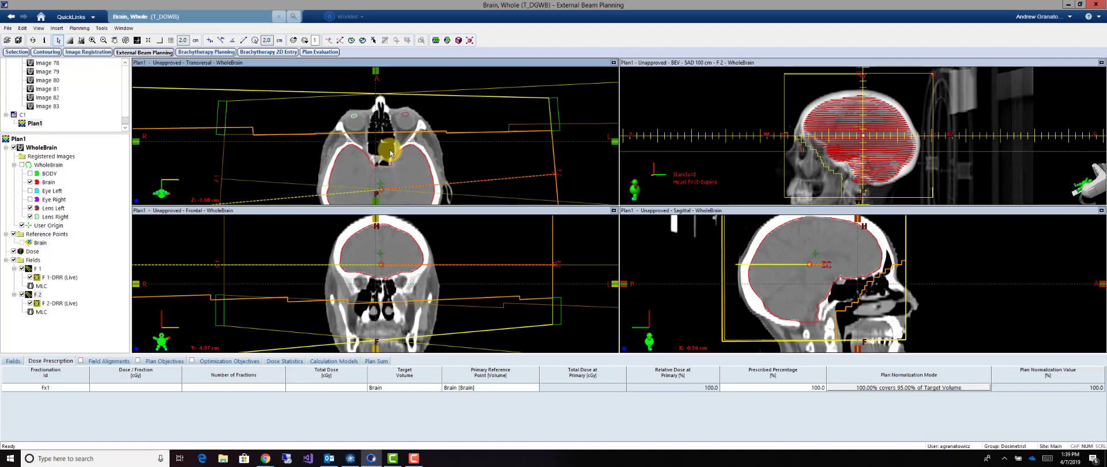
pyautogui.scroll(-2, 390, 153)
pyautogui.keyDown('ctrl'); pyautogui.scroll(-2, 390, 153); pyautogui.keyUp('ctrl')
pyautogui.keyDown('ctrl'); pyautogui.scroll(-2, 391, 154); pyautogui.keyUp('ctrl')
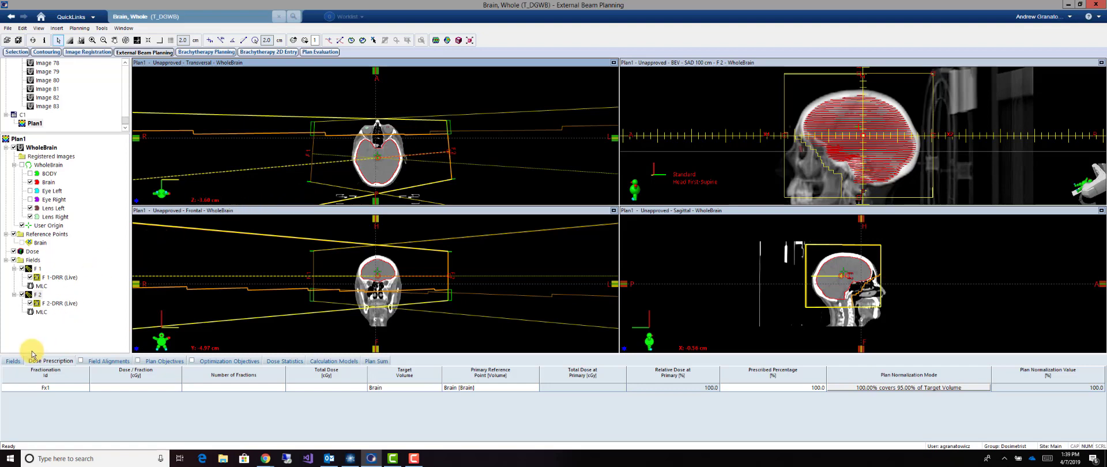
# Set the dose prescription to 300 cGy per fraction in 10 fractions
pyautogui.click(106, 388)
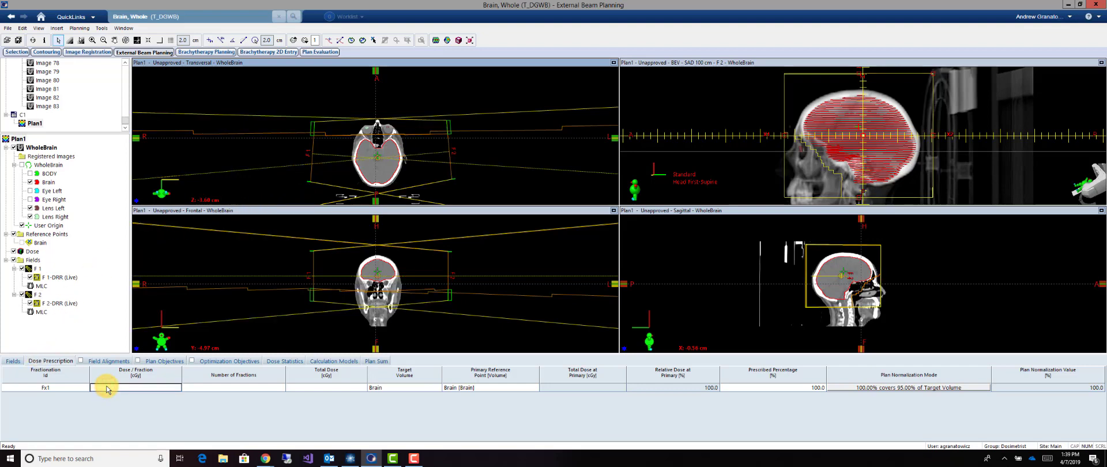
pyautogui.write('300')
pyautogui.press('Tab')
pyautogui.write('10')
pyautogui.press('Tab')
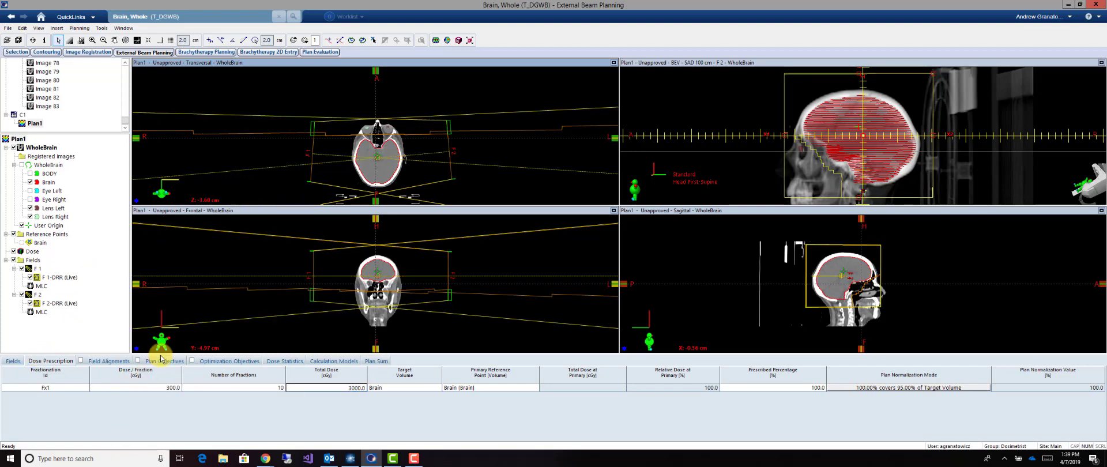
# Calculate the volume dose for the plan and examine the isodose lines across the transversal slices
pyautogui.click(435, 40)
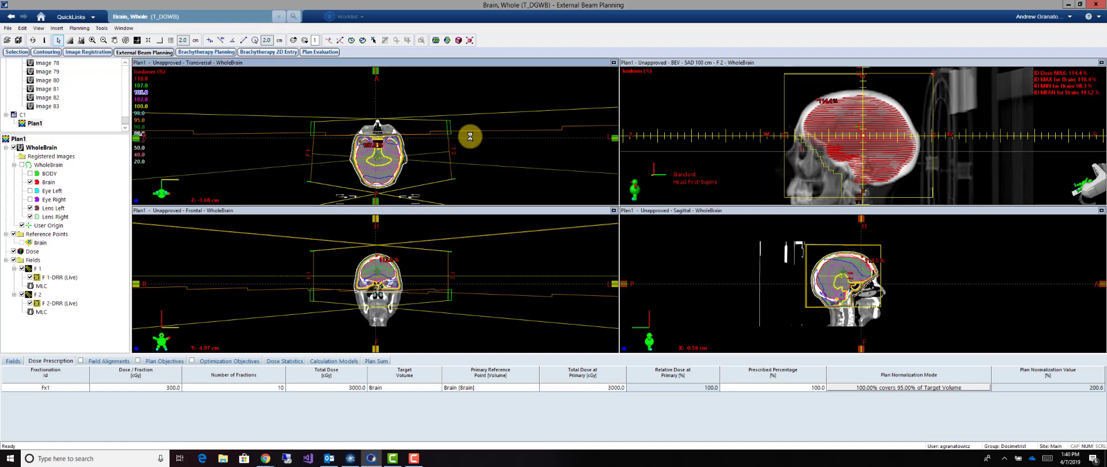
pyautogui.scroll(4, 395, 142)
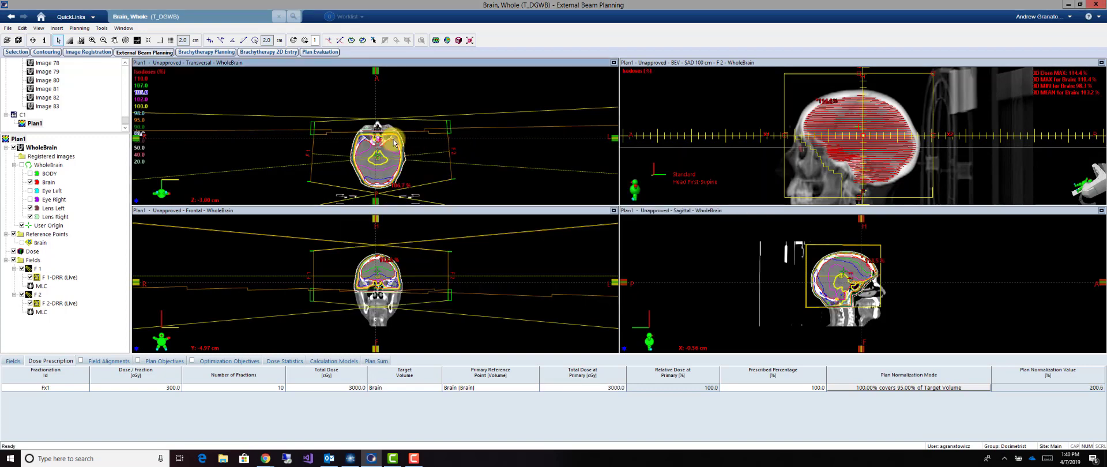
pyautogui.scroll(-8, 394, 143)
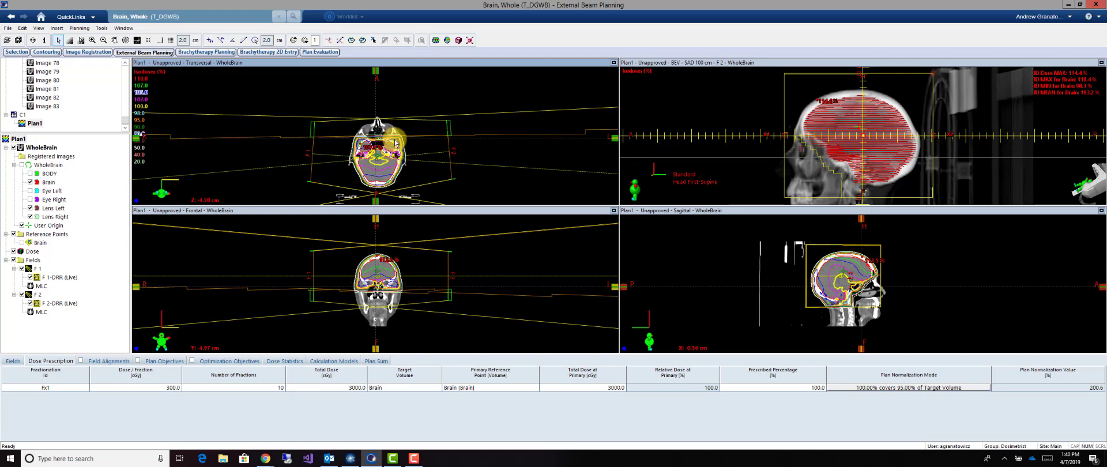
pyautogui.scroll(4, 394, 143)
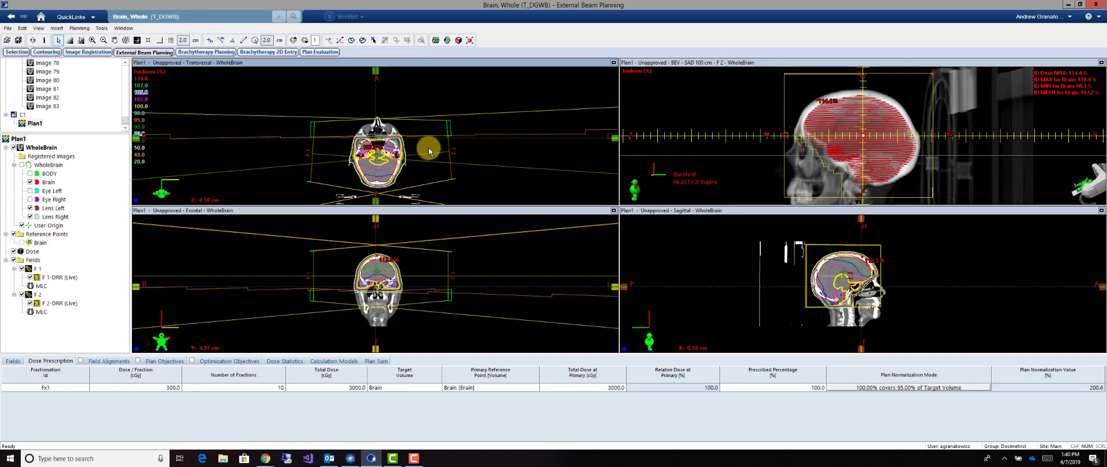
# Hide the Brain structure and display the 107% isodose level in 3D with the style Segment : Green
pyautogui.click(30, 182)
pyautogui.rightClick(37, 254)
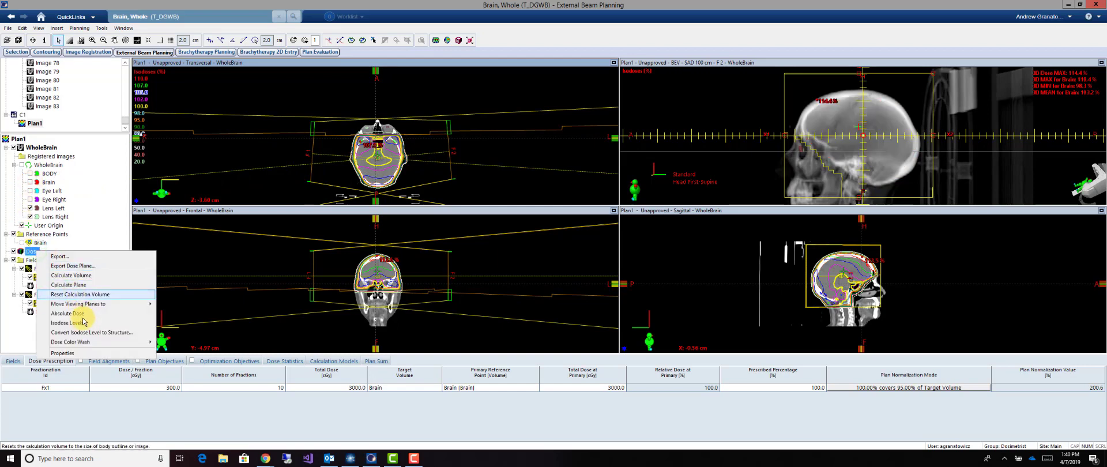
pyautogui.click(75, 319)
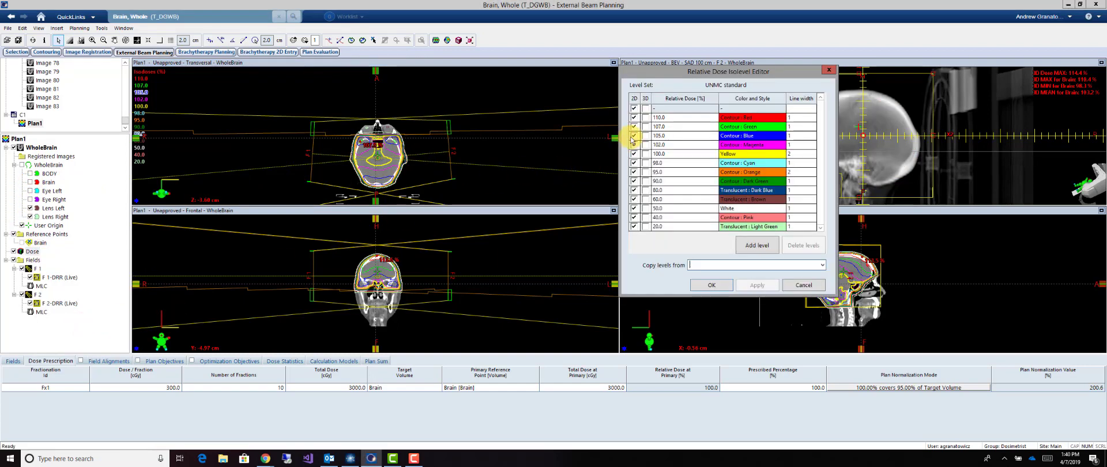
pyautogui.click(646, 127)
pyautogui.click(740, 128)
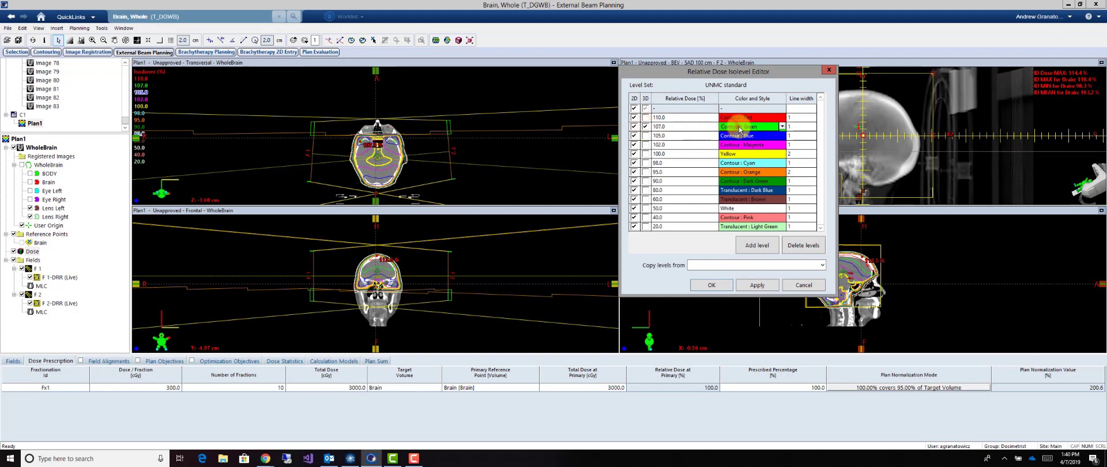
pyautogui.click(739, 130)
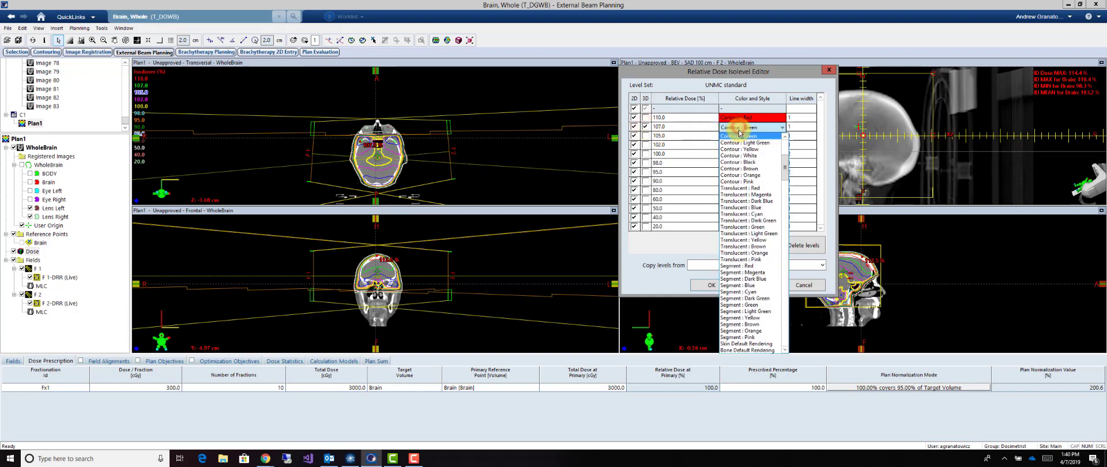
pyautogui.click(757, 309)
pyautogui.click(711, 285)
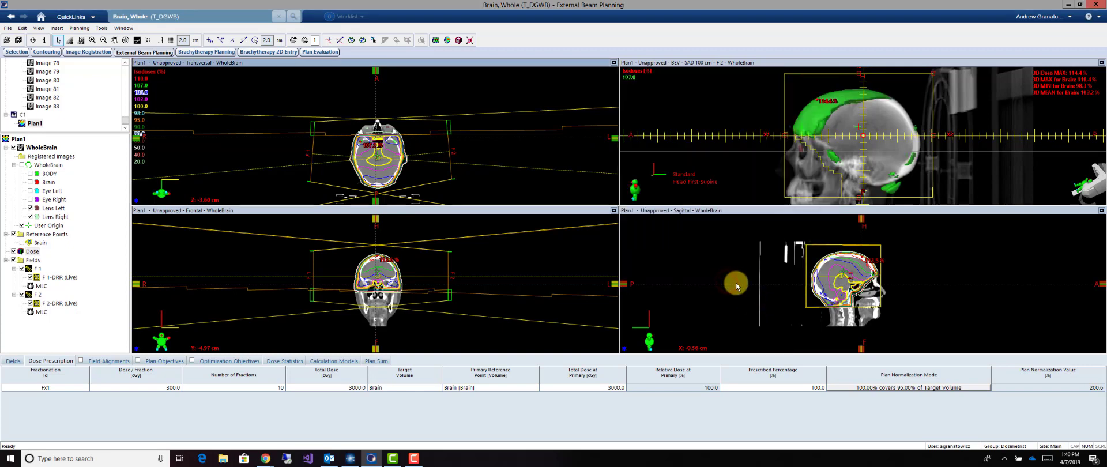
# Change the plan normalization so that 100% covers 99.90% of the target volume
pyautogui.doubleClick(882, 390)
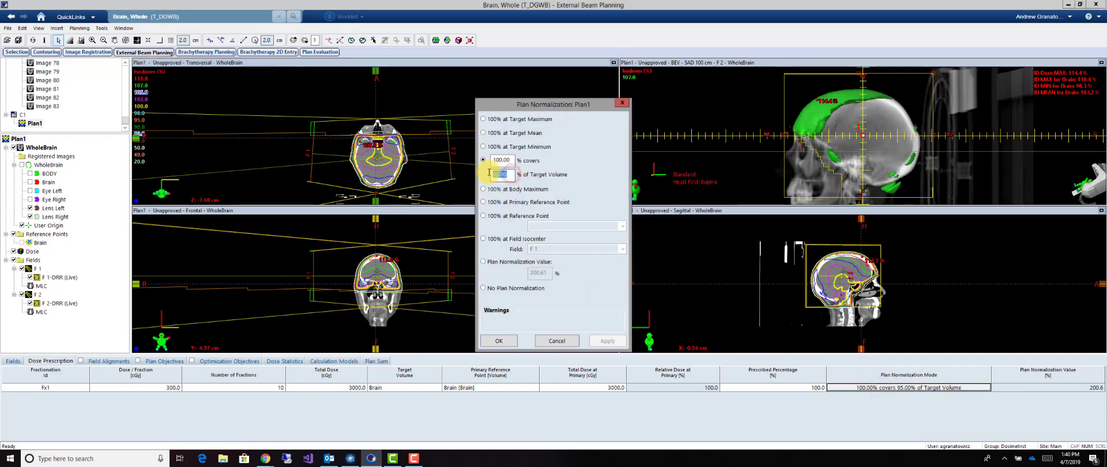
pyautogui.write('9')
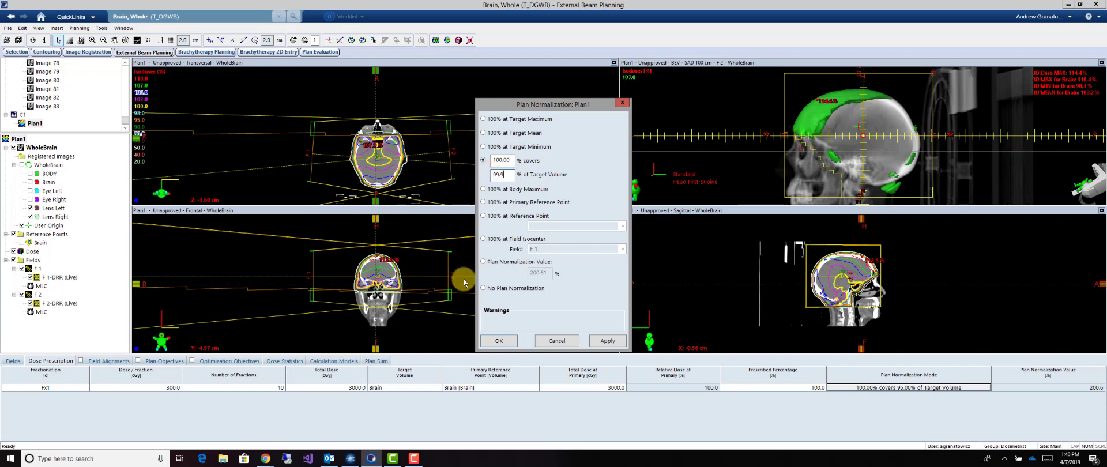
pyautogui.click(502, 341)
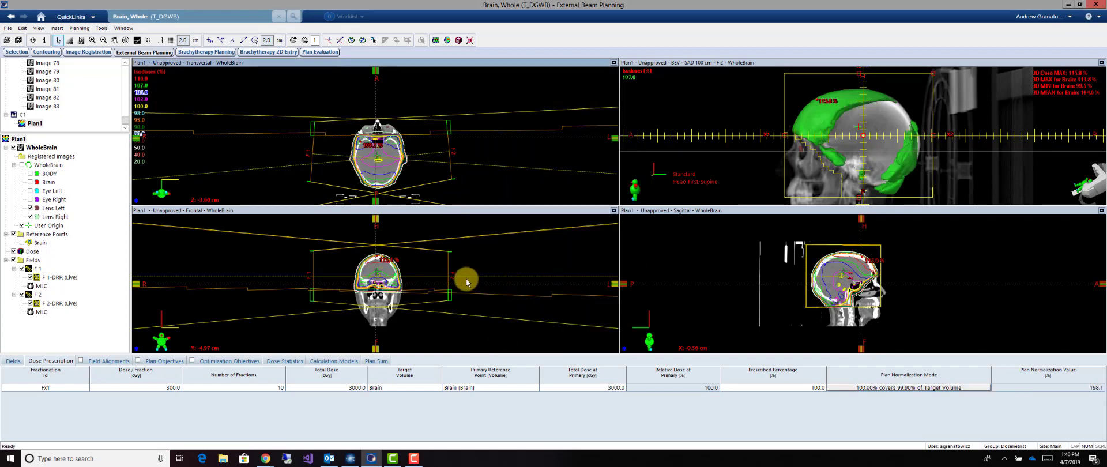
# Set the total field weight of the plan to 1, apply it to both fields and save the plan
pyautogui.press('F6')
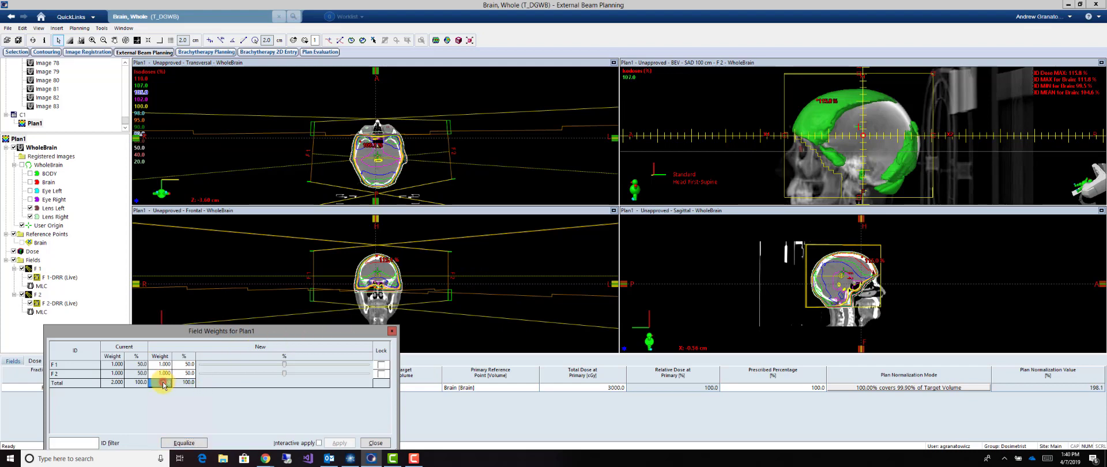
pyautogui.write('1')
pyautogui.click(339, 443)
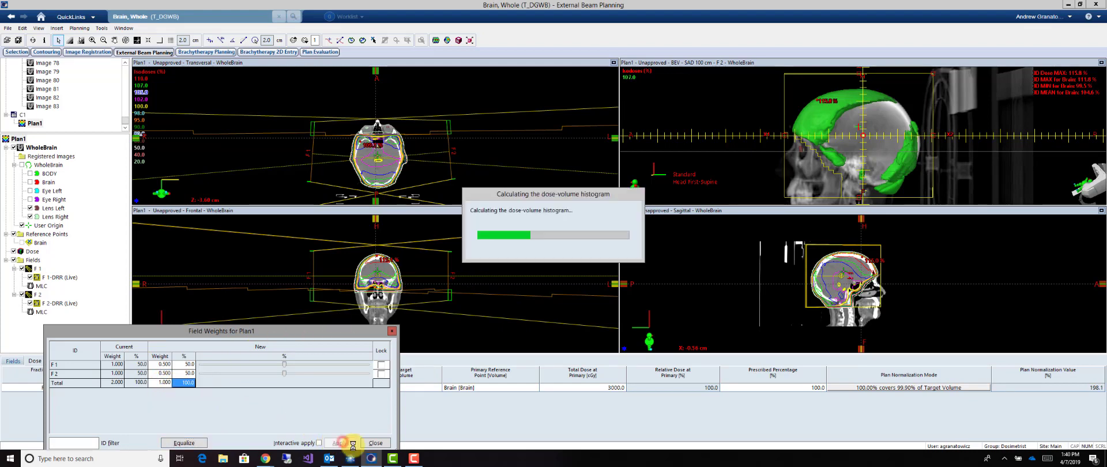
pyautogui.click(375, 444)
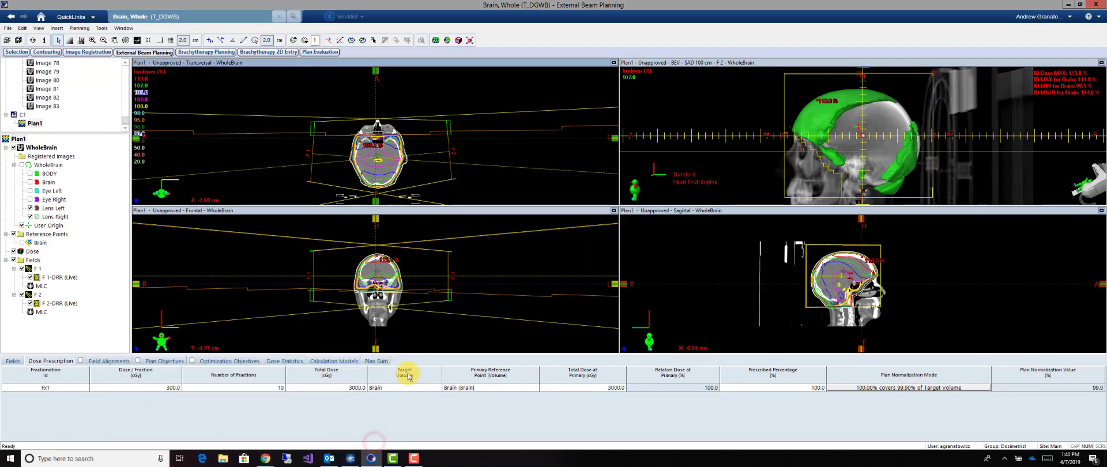
pyautogui.click(18, 40)
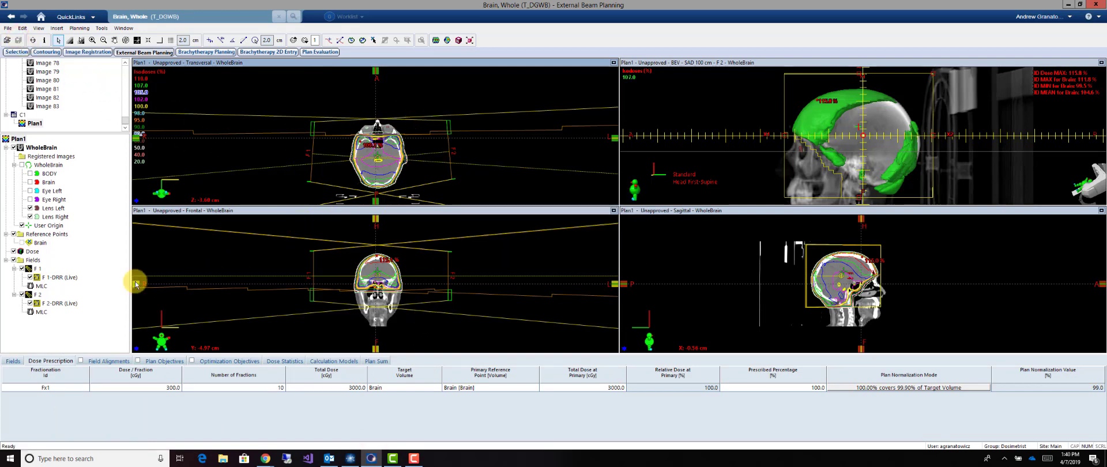
# Enlarge the beam's eye view of F 1 and create a field-in-field subfield from it
pyautogui.click(41, 286)
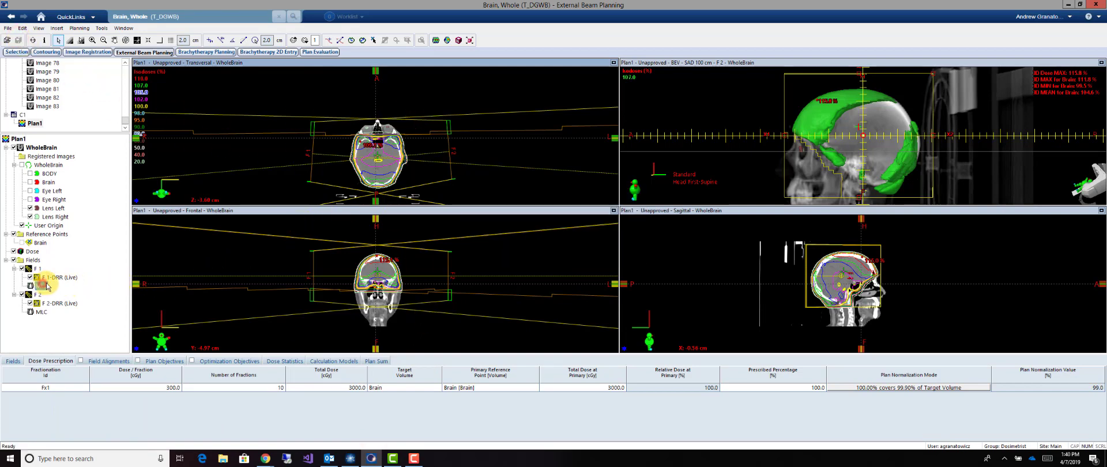
pyautogui.click(731, 62)
pyautogui.scroll(-4, 850, 130)
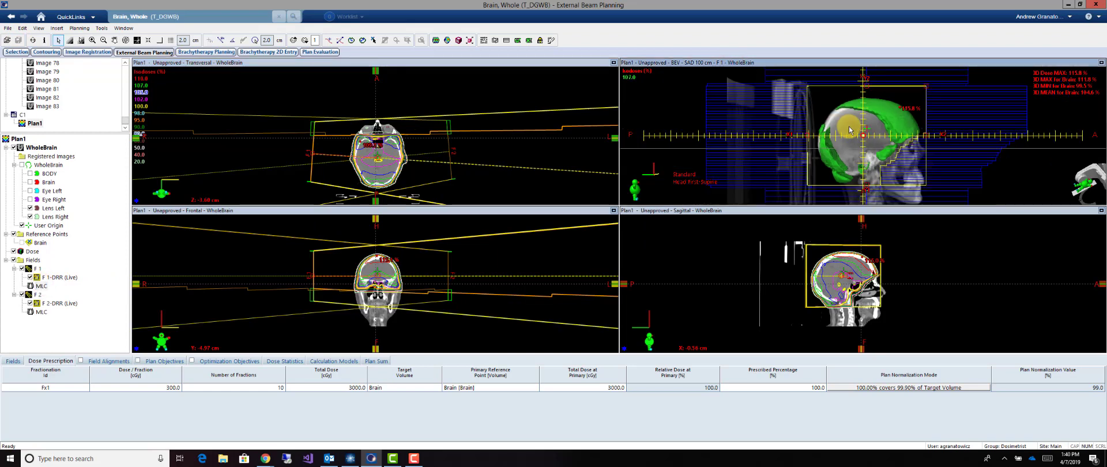
pyautogui.scroll(4, 849, 130)
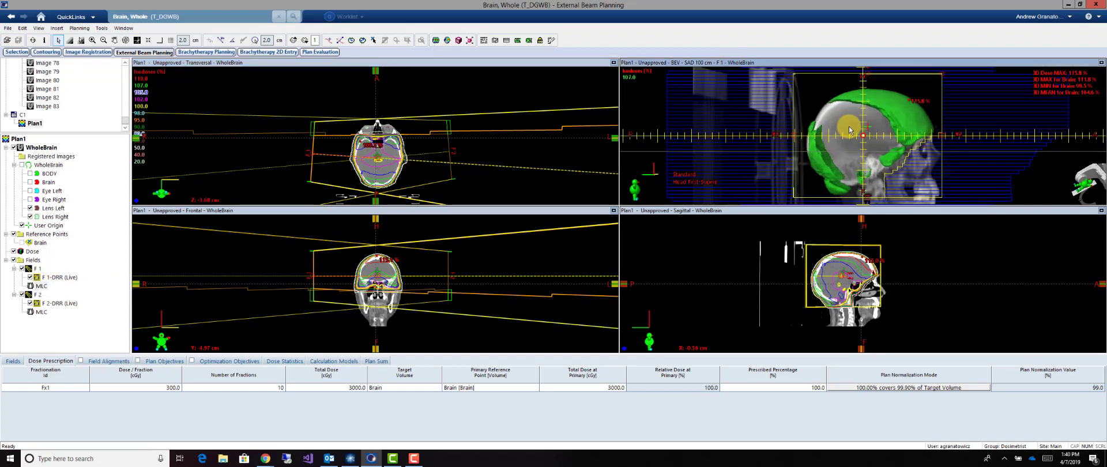
pyautogui.click(1071, 65)
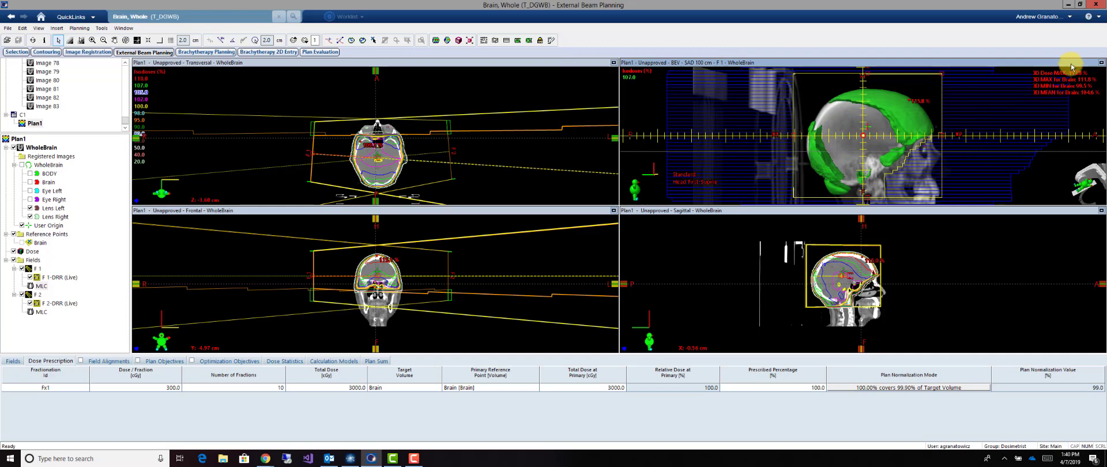
pyautogui.click(1101, 63)
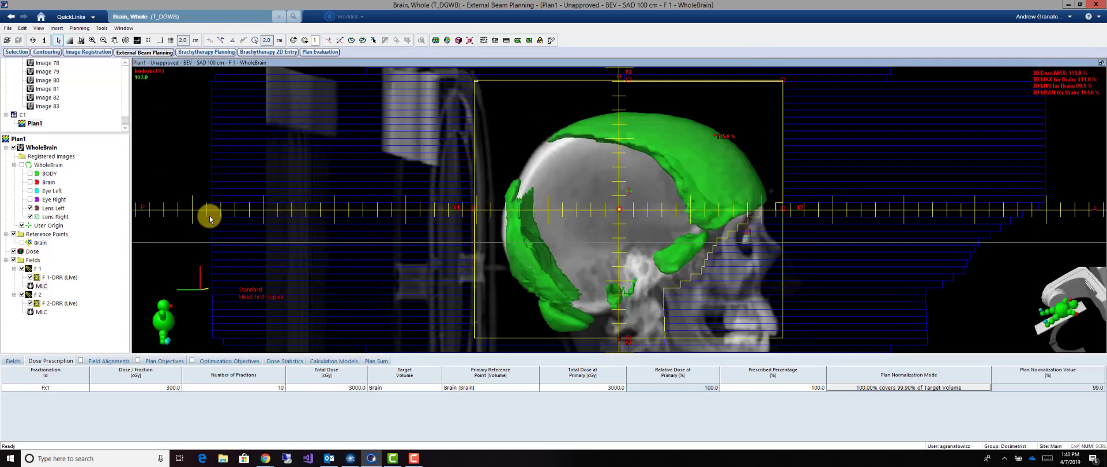
pyautogui.scroll(-1, 562, 198)
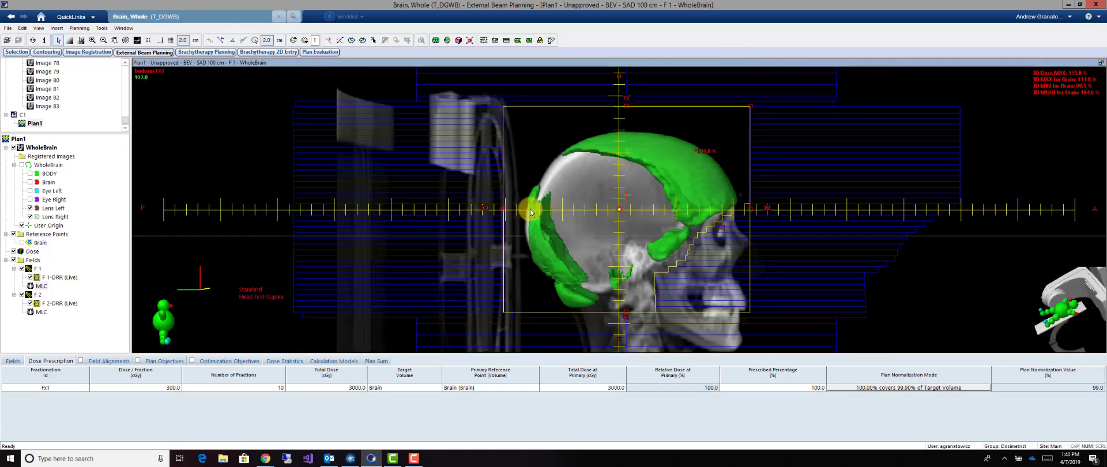
pyautogui.rightClick(38, 270)
pyautogui.click(73, 177)
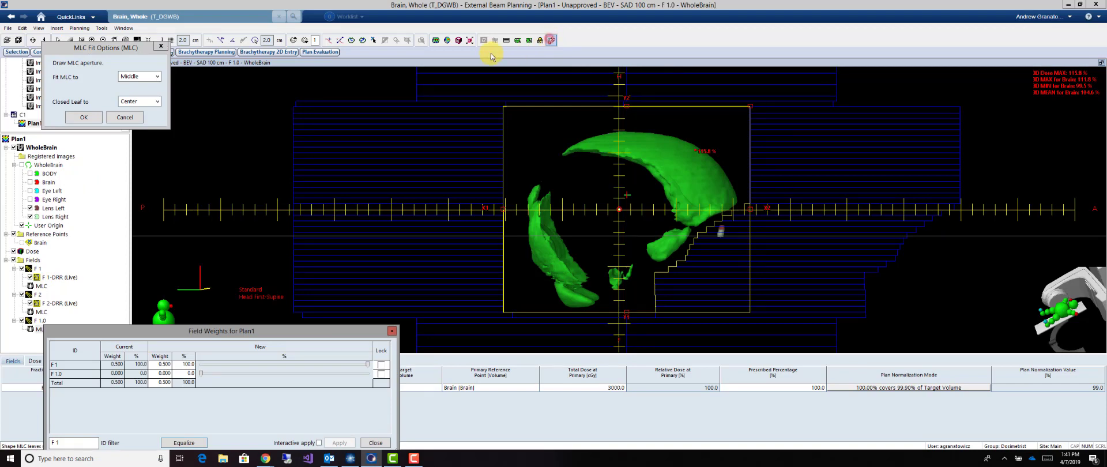
# Select the anterior MLC leaves of F 1.0 and fit them to a drawn aperture covering the superior-anterior and inferior-anterior hot spots
pyautogui.click(495, 39)
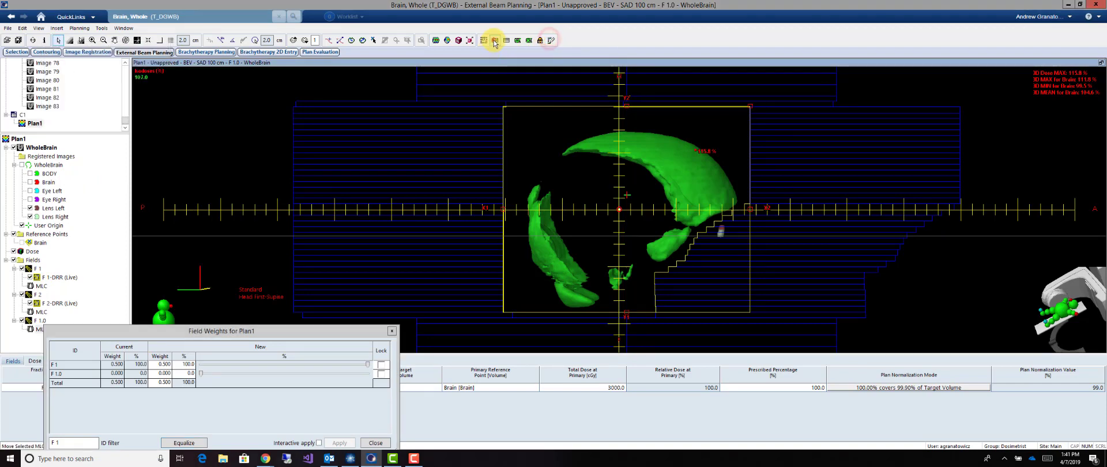
pyautogui.click(762, 107)
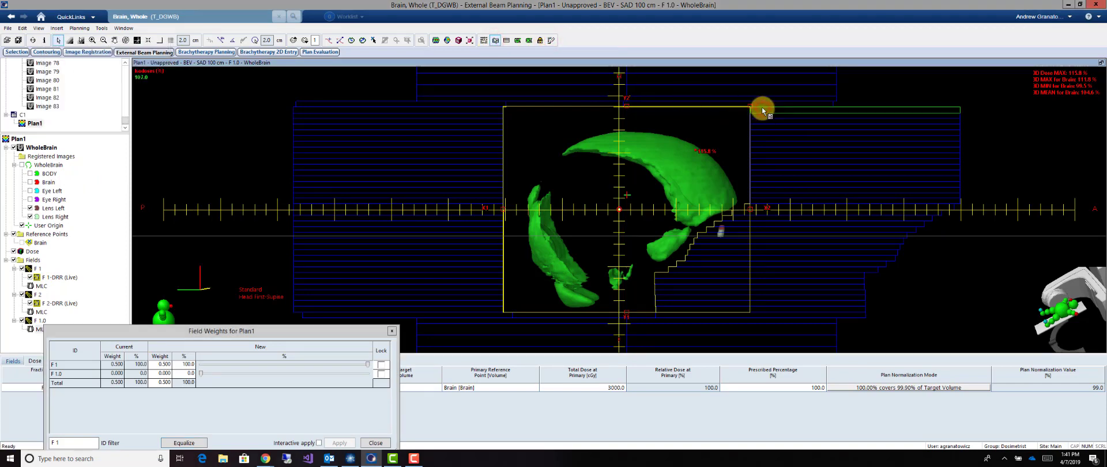
pyautogui.keyDown('shift'); pyautogui.click(697, 255); pyautogui.keyUp('shift')
pyautogui.click(551, 41)
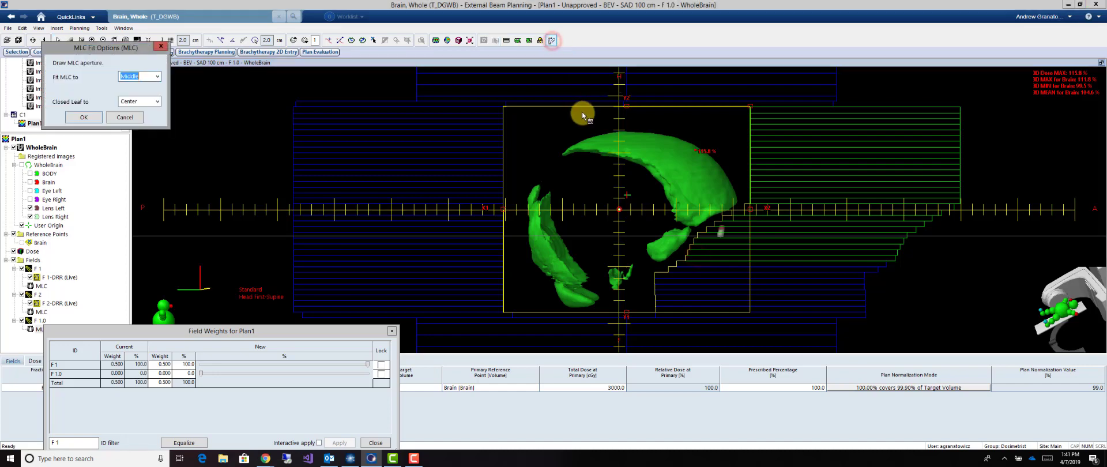
pyautogui.click(619, 106)
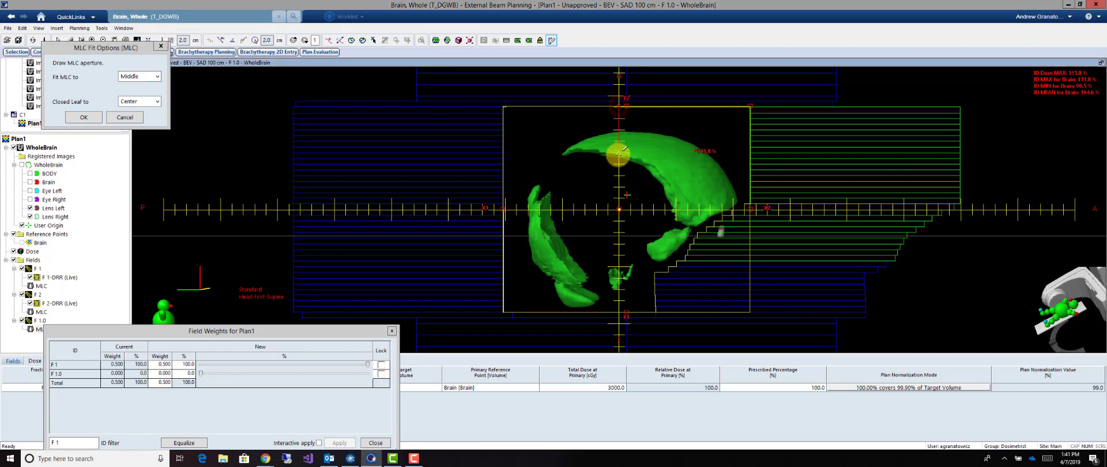
pyautogui.click(620, 155)
pyautogui.click(644, 166)
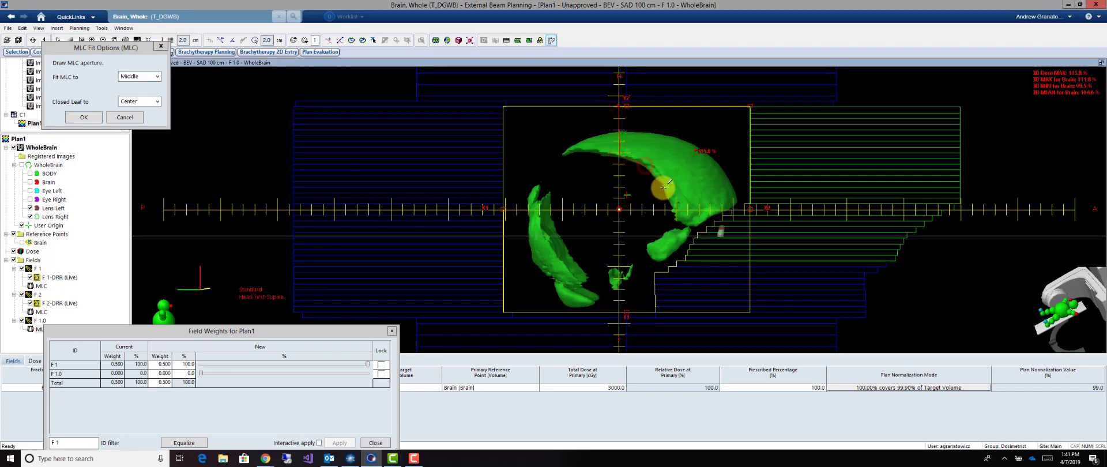
pyautogui.click(663, 188)
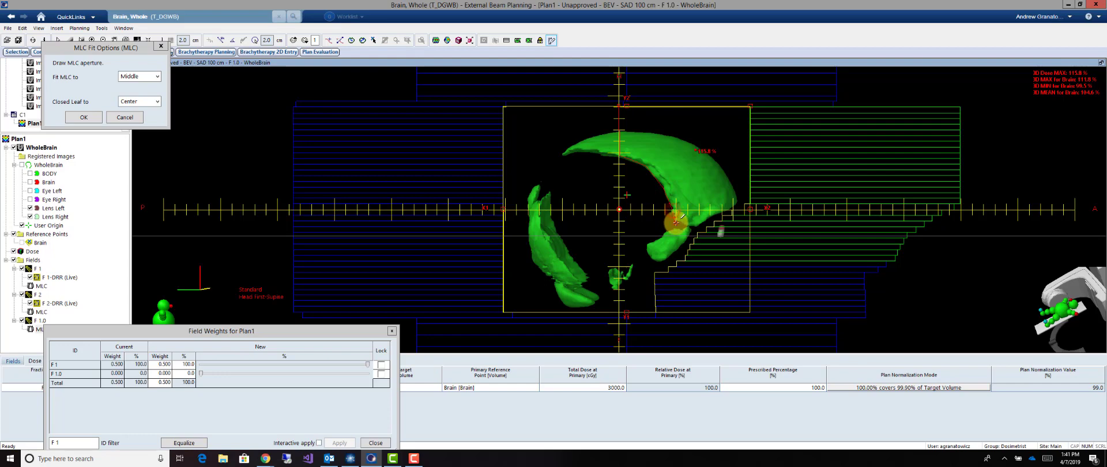
pyautogui.click(675, 228)
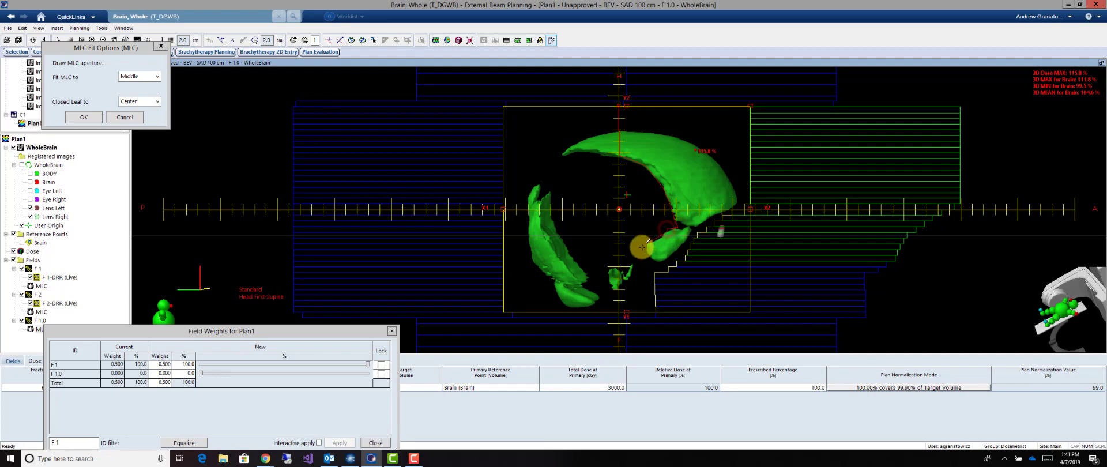
pyautogui.click(649, 255)
pyautogui.click(663, 270)
pyautogui.click(634, 278)
pyautogui.click(615, 256)
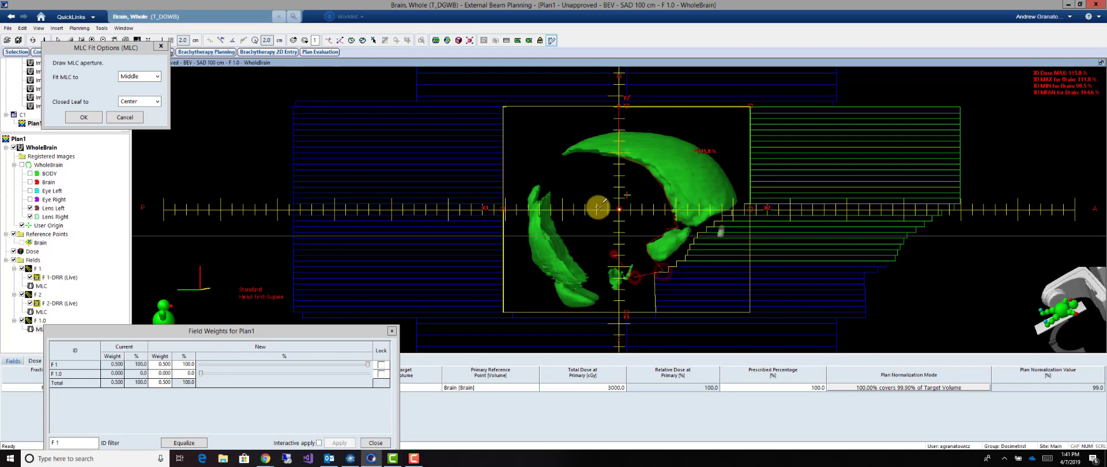
pyautogui.click(592, 188)
pyautogui.click(598, 134)
pyautogui.press('Return')
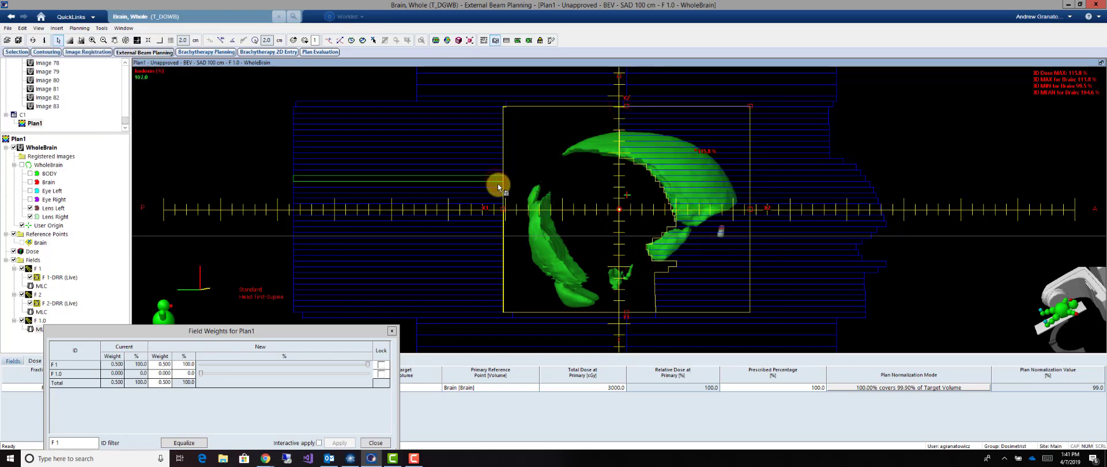
# Select the lower posterior-bank leaves of F 1.0 and fit them to a drawn aperture that blocks the posterior and inferior hot spots
pyautogui.keyDown('shift'); pyautogui.click(497, 309); pyautogui.keyUp('shift')
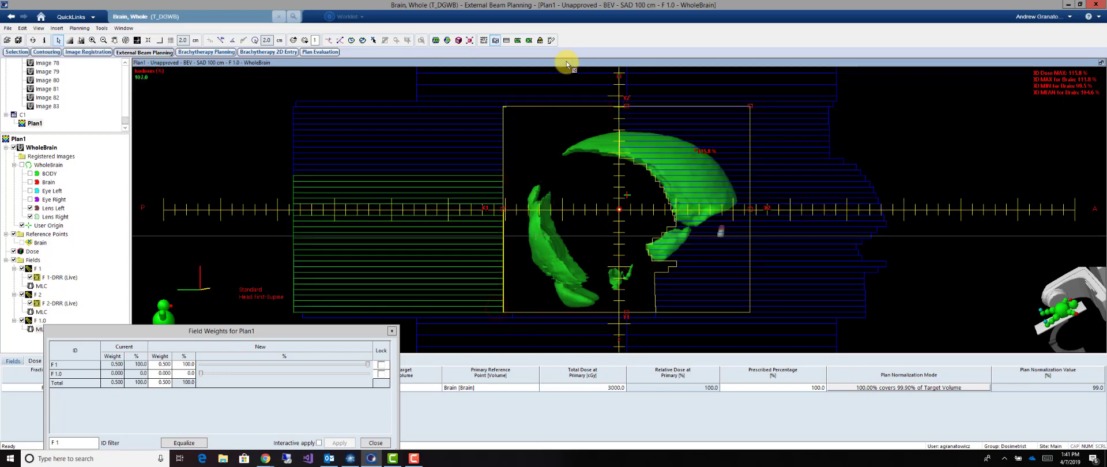
pyautogui.click(551, 41)
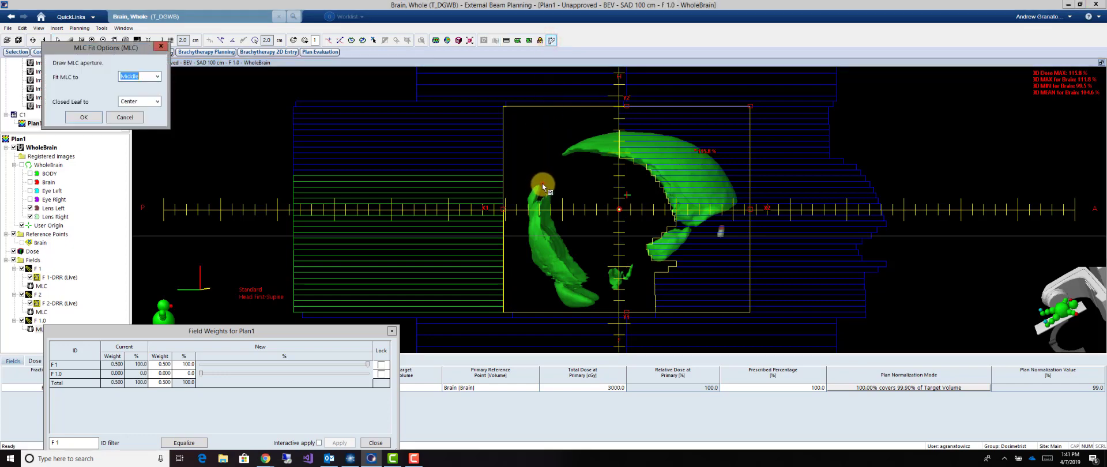
pyautogui.click(542, 184)
pyautogui.click(574, 256)
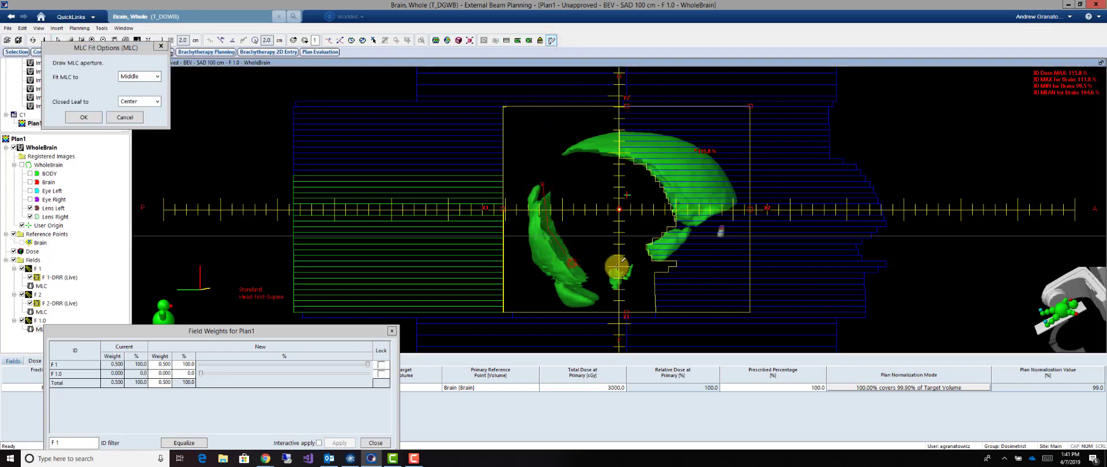
pyautogui.click(635, 263)
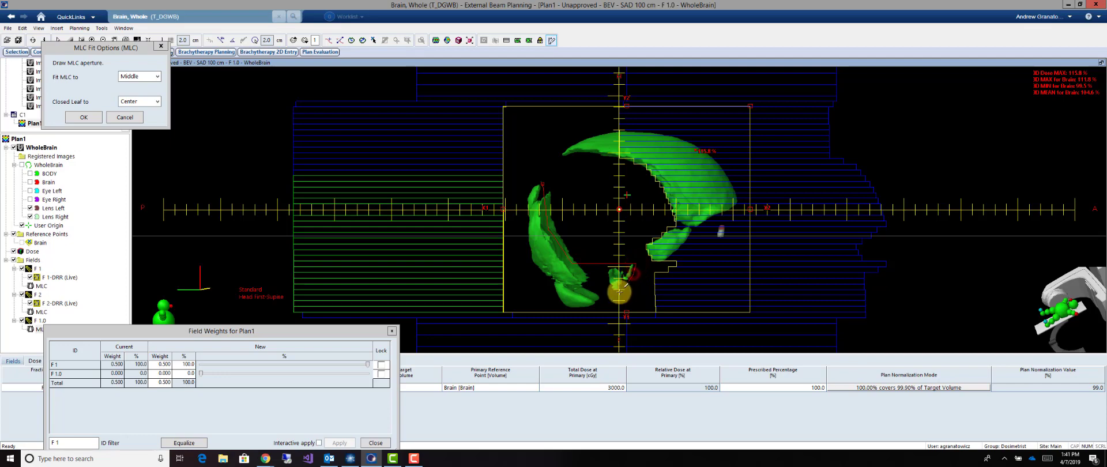
pyautogui.click(617, 294)
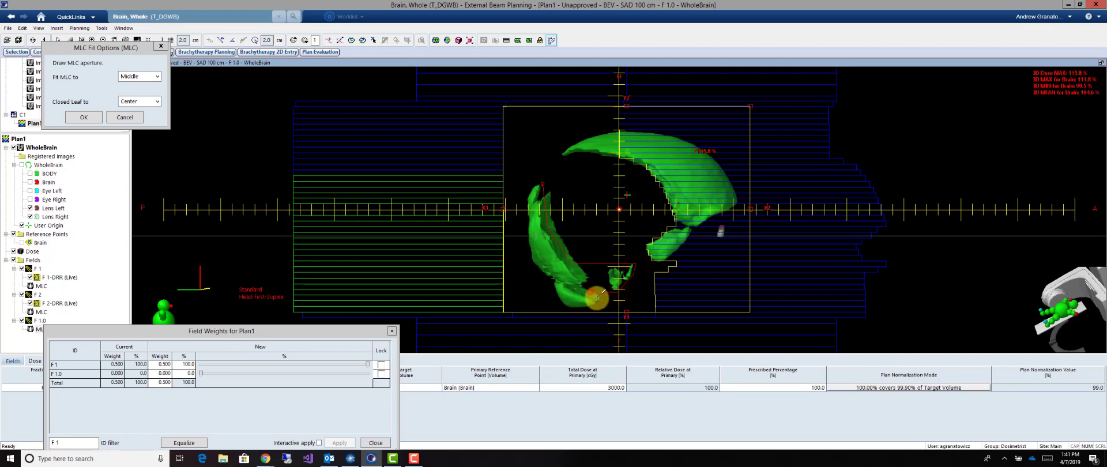
pyautogui.click(578, 319)
pyautogui.click(615, 325)
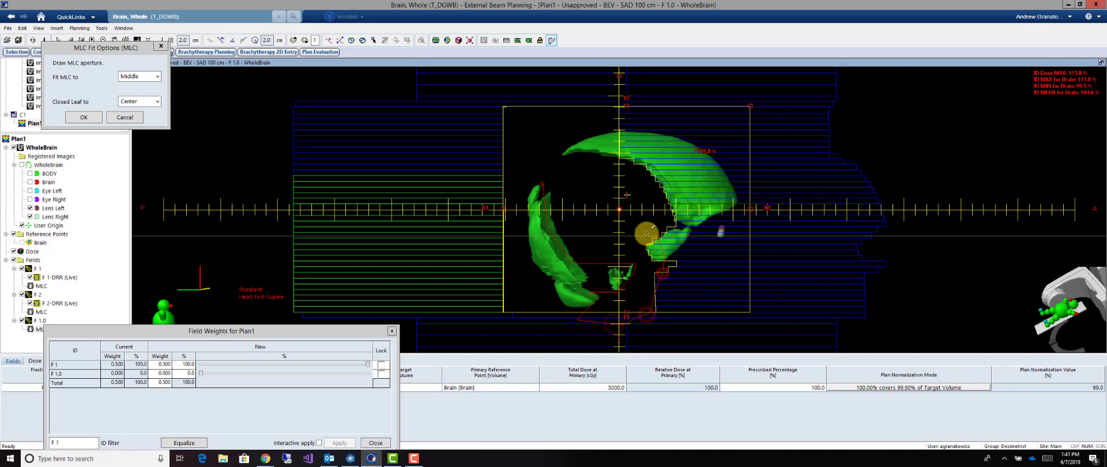
pyautogui.click(543, 183)
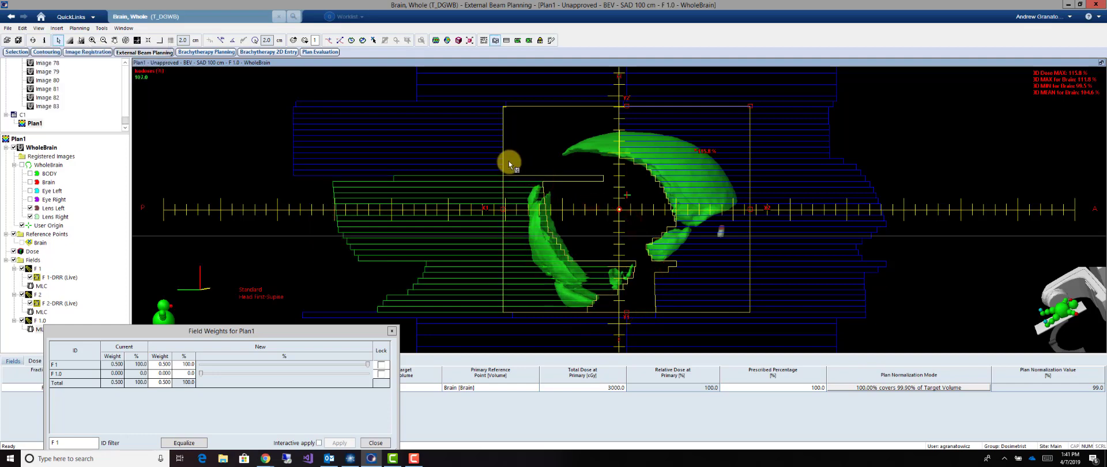
# Select the upper posterior-bank leaves of F 1.0 and fit them to a drawn outline blocking the remaining superior hot spot
pyautogui.click(490, 104)
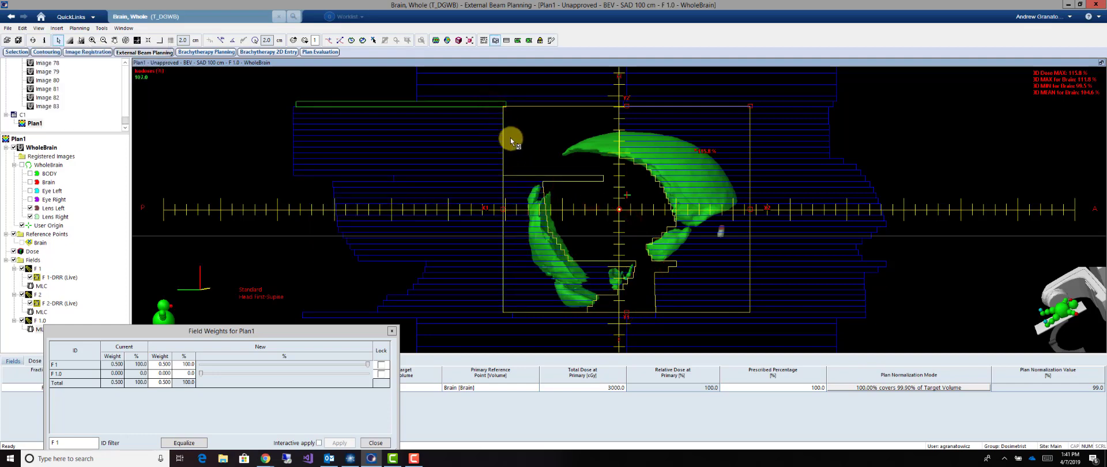
pyautogui.keyDown('shift'); pyautogui.click(498, 155); pyautogui.keyUp('shift')
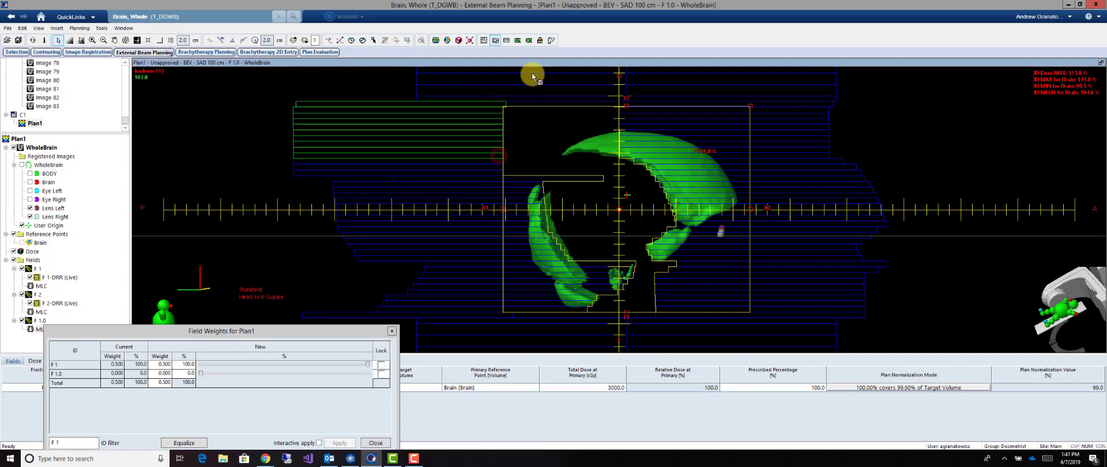
pyautogui.click(552, 40)
pyautogui.click(620, 107)
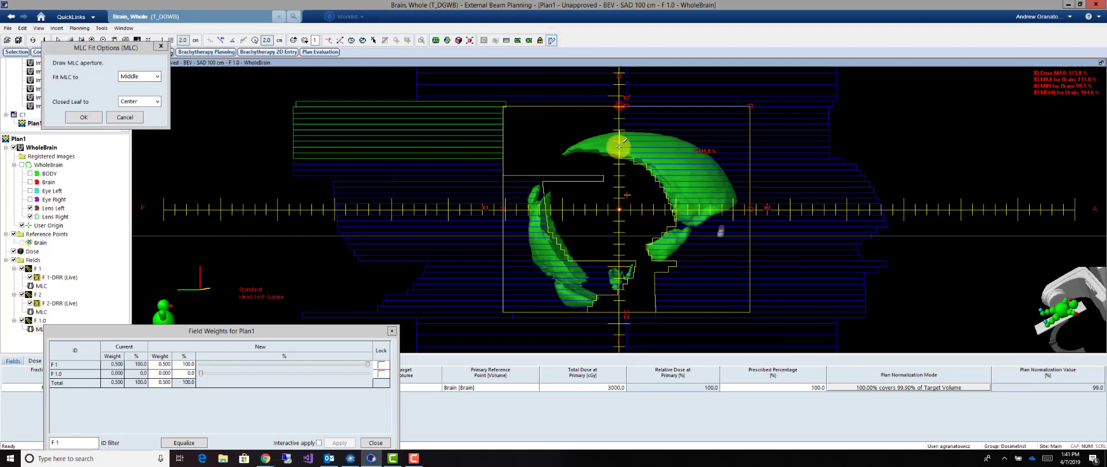
pyautogui.click(619, 157)
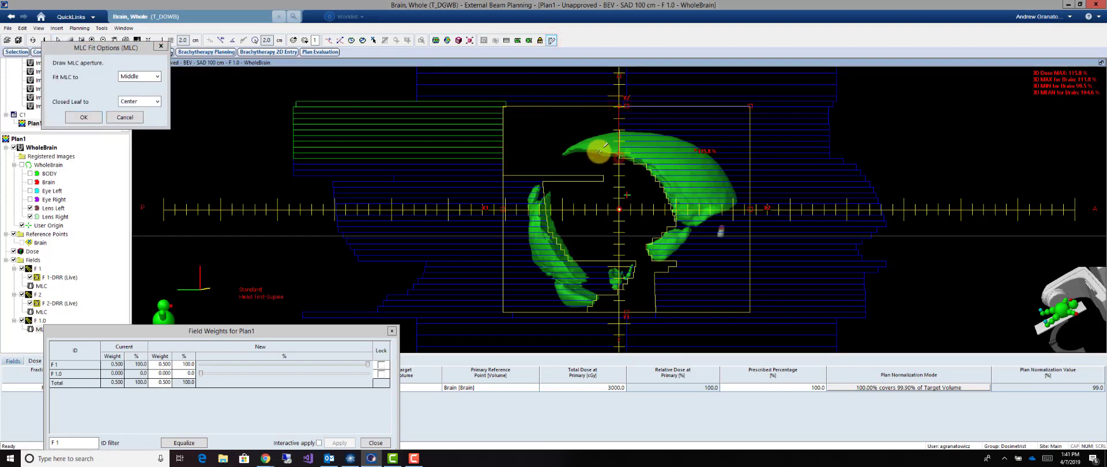
pyautogui.click(563, 154)
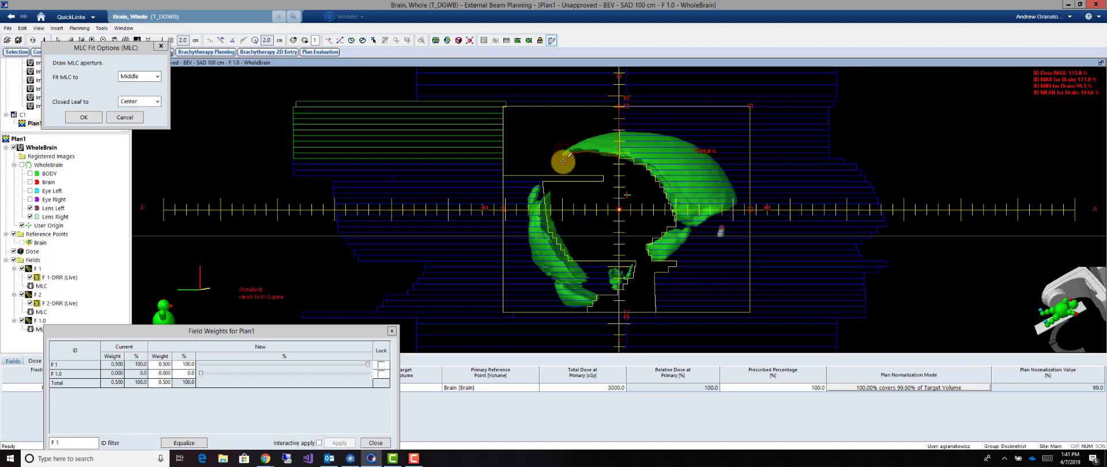
pyautogui.moveTo(564, 162)
pyautogui.mouseDown()
pyautogui.moveTo(584, 178)
pyautogui.moveTo(648, 148)
pyautogui.moveTo(619, 106)
pyautogui.mouseUp()
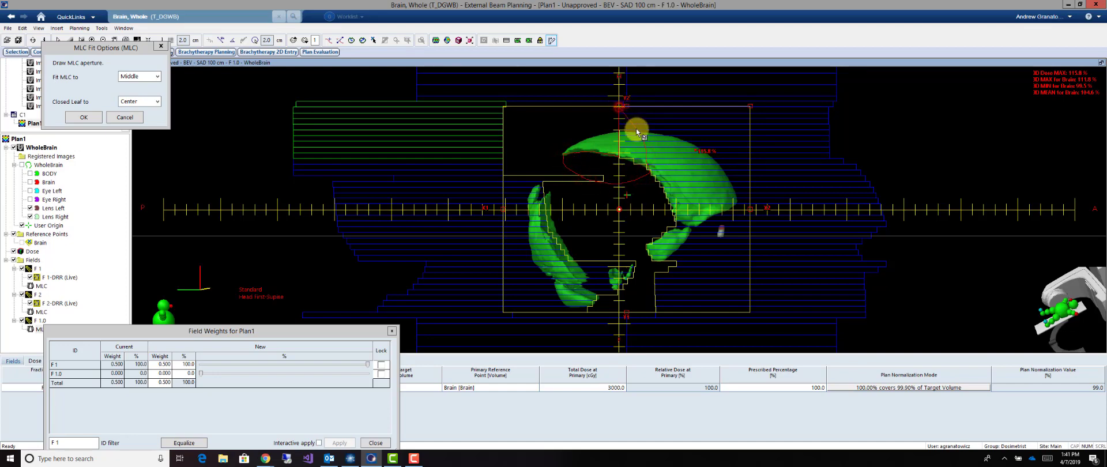
# Retract the single stray posterior-bank leaf of F 1.0 protruding above the posterior hot spot back to the field edge
pyautogui.click(589, 174)
pyautogui.click(592, 179)
pyautogui.moveTo(593, 180); pyautogui.dragTo(493, 181)
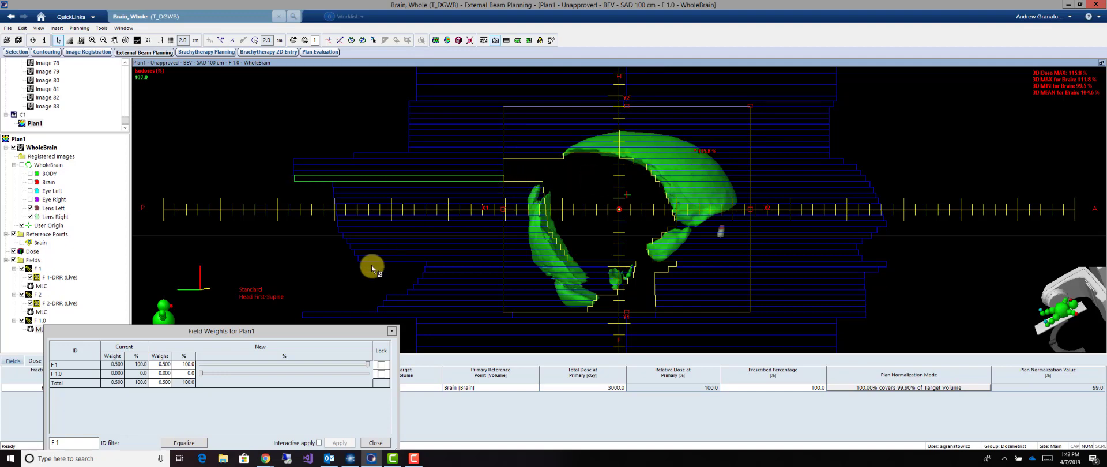
# Set the weight of subfield F 1.0 to 3%, apply it and recalculate the dose
pyautogui.click(188, 374)
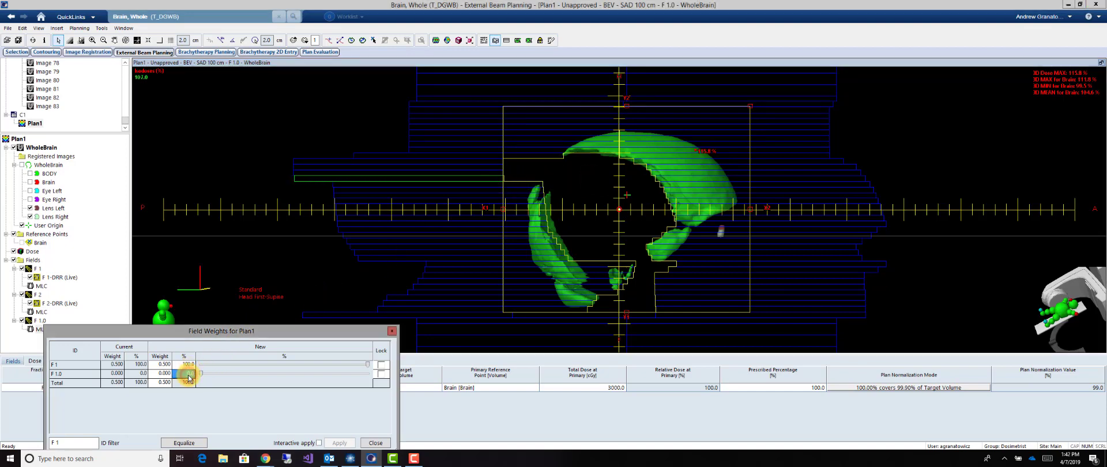
pyautogui.write('3')
pyautogui.click(339, 443)
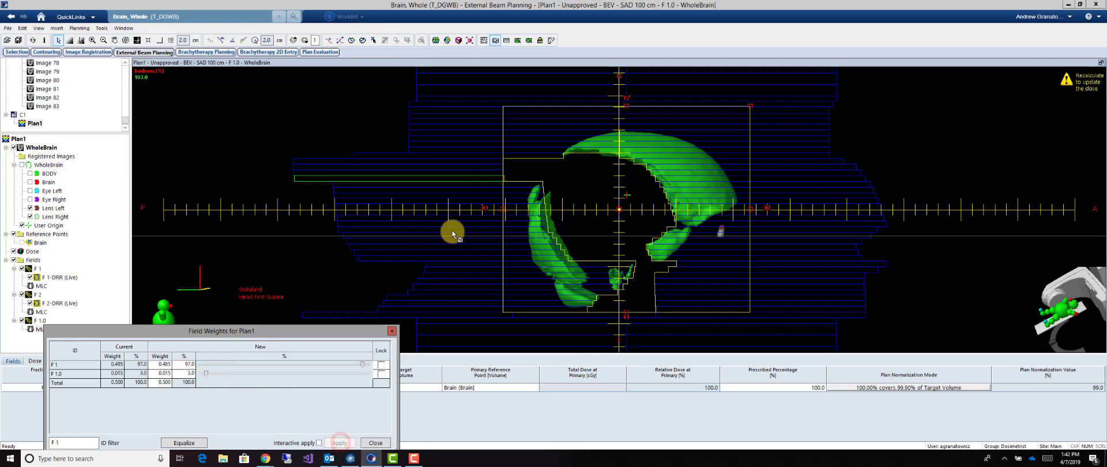
pyautogui.click(435, 40)
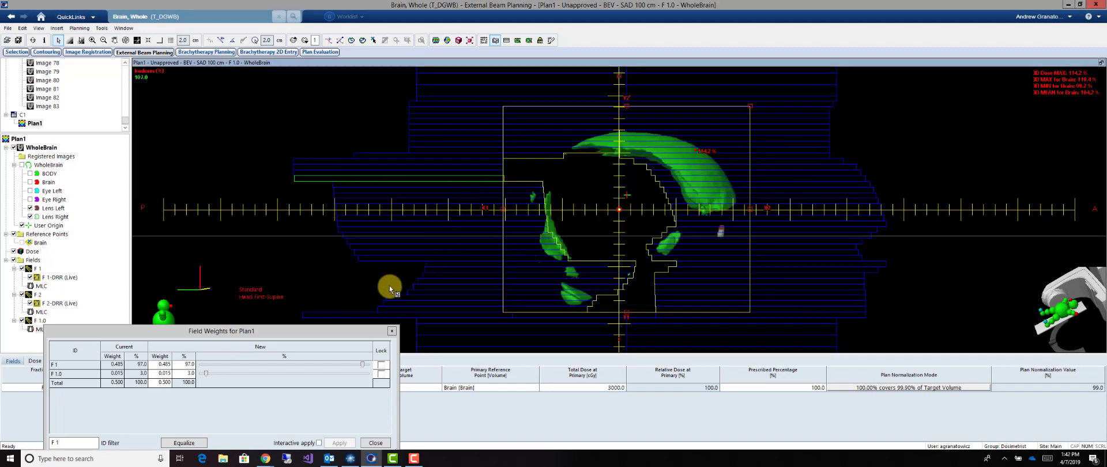
# Set the weight of subfield F 1.0 to 4%, apply it and close the field weights
pyautogui.click(189, 373)
pyautogui.write('4')
pyautogui.press('Return')
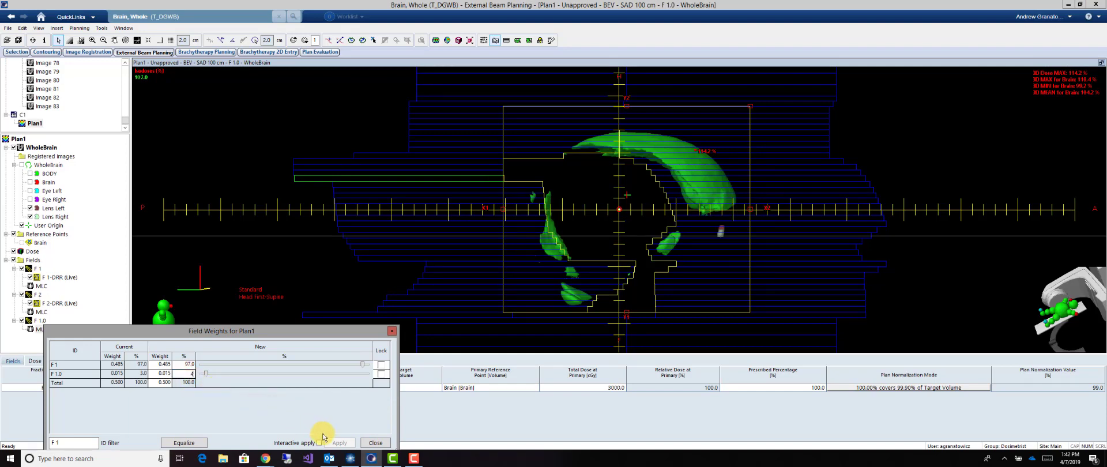
pyautogui.click(339, 443)
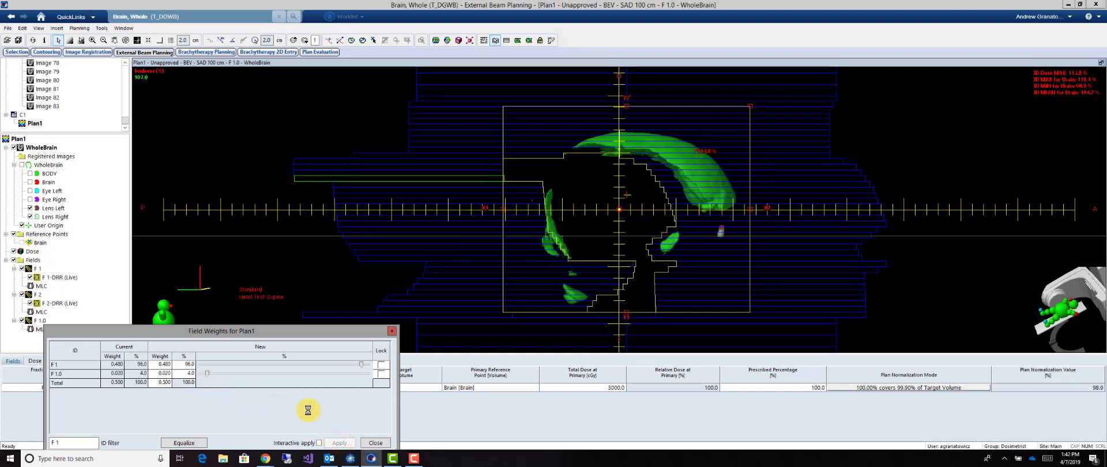
pyautogui.click(369, 443)
# Create a field-in-field subfield from F 2
pyautogui.click(38, 297)
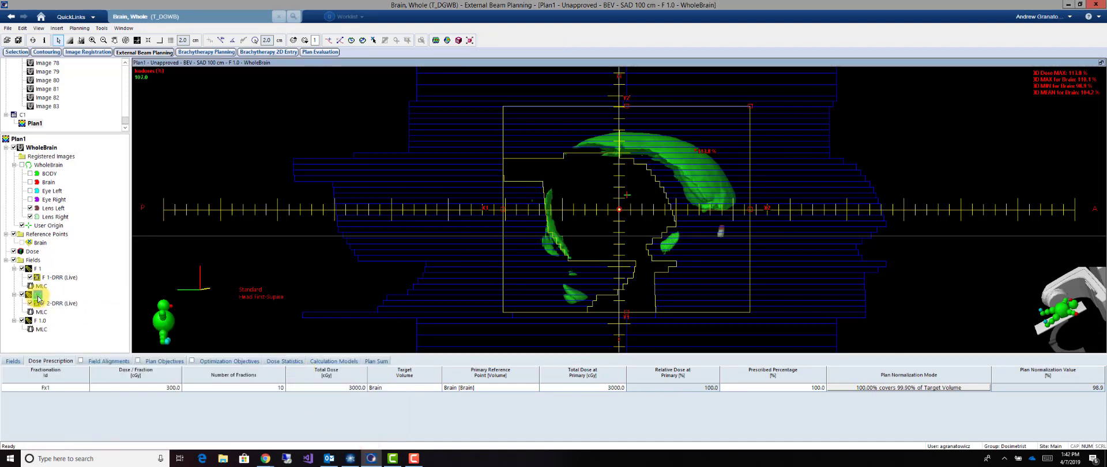
pyautogui.rightClick(38, 297)
pyautogui.click(86, 203)
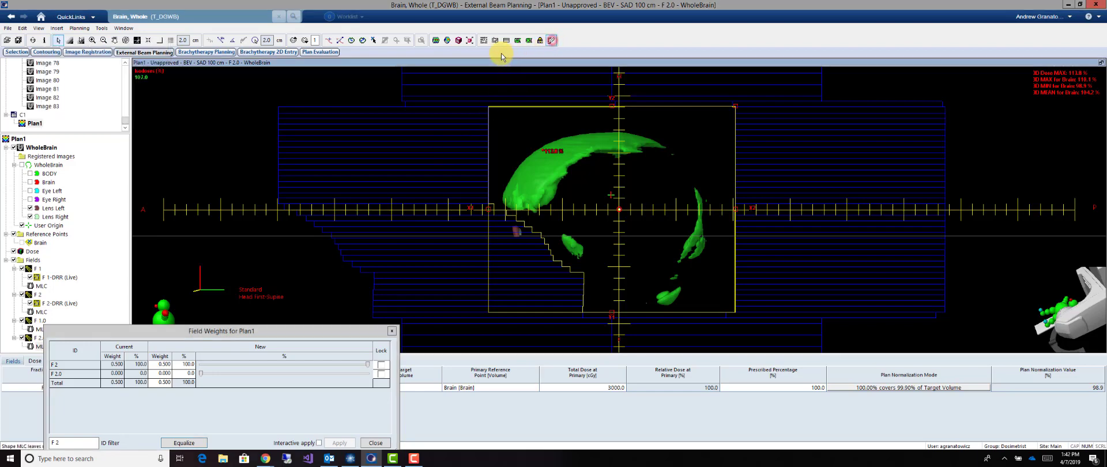
# Select the upper anterior-bank leaves of F 2.0 and fit them to a drawn aperture covering the superior-anterior hot spot
pyautogui.click(495, 40)
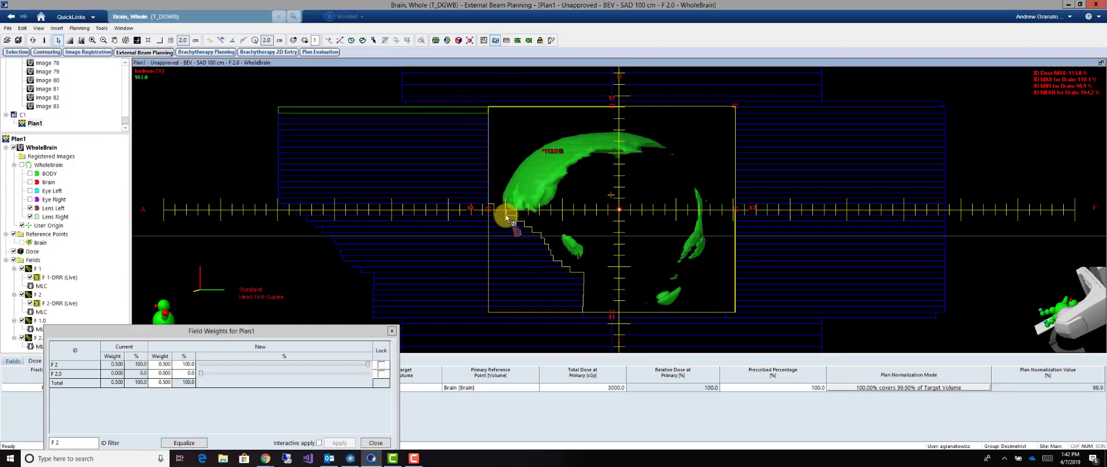
pyautogui.click(552, 40)
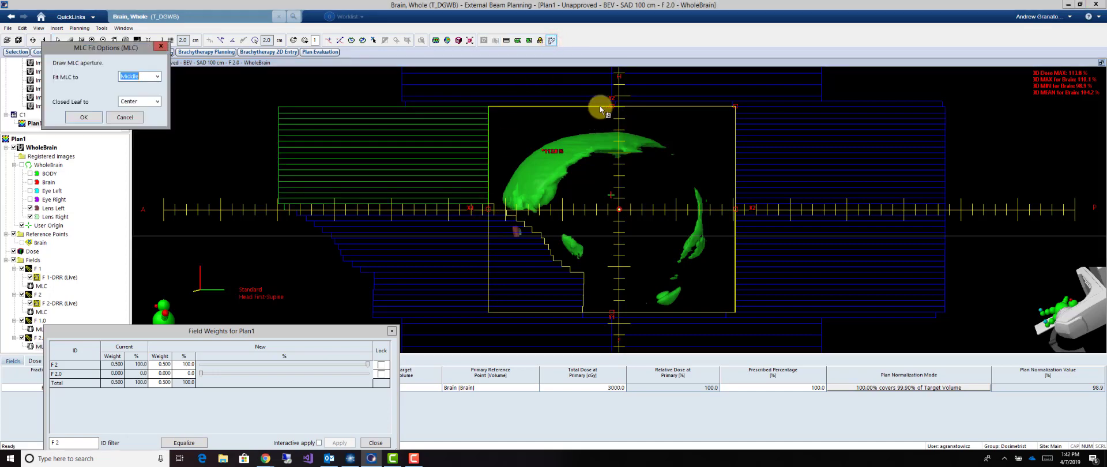
pyautogui.moveTo(601, 107)
pyautogui.mouseDown()
pyautogui.moveTo(601, 148)
pyautogui.moveTo(535, 215)
pyautogui.moveTo(613, 196)
pyautogui.moveTo(604, 112)
pyautogui.mouseUp()
# Select the upper posterior-bank leaves of F 2.0 and fit them to a drawn outline blocking the rest of the superior hot spot
pyautogui.click(747, 104)
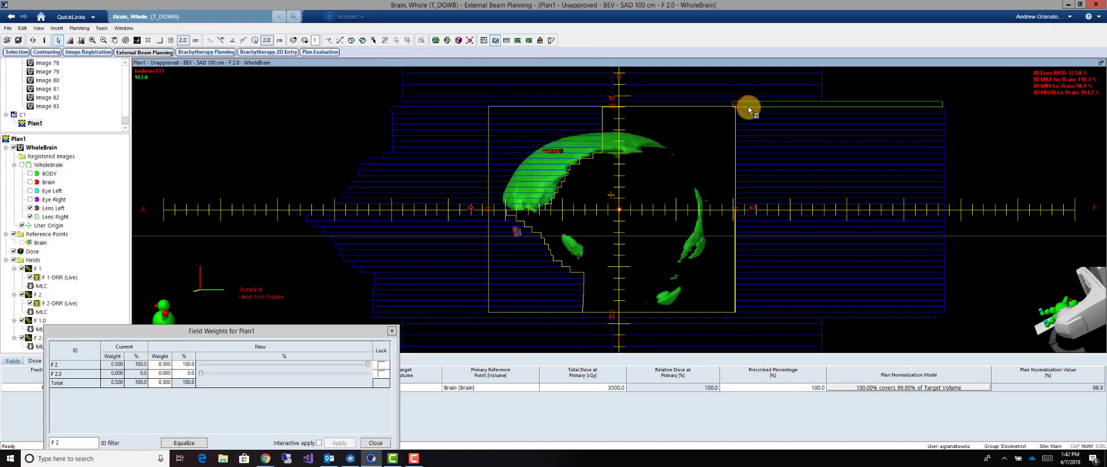
pyautogui.keyDown('shift'); pyautogui.click(747, 149); pyautogui.keyUp('shift')
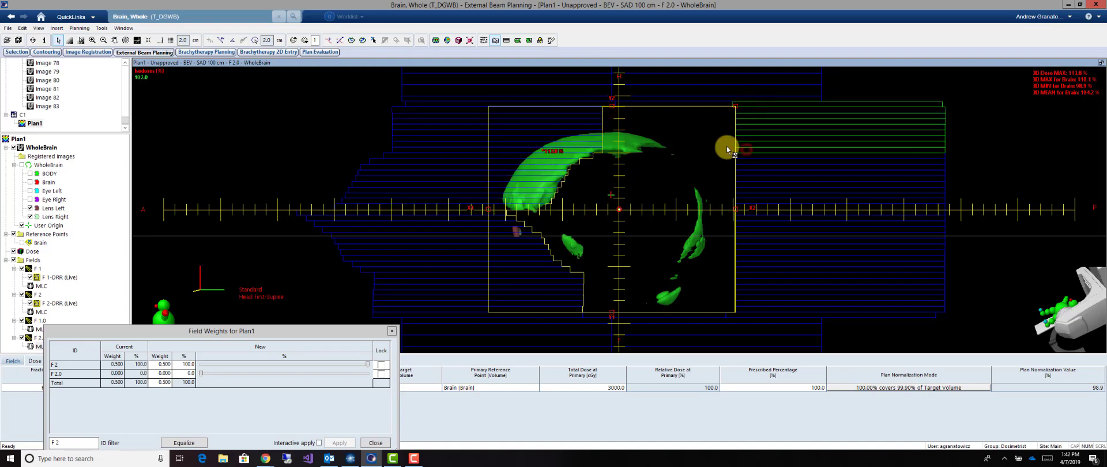
pyautogui.click(551, 40)
pyautogui.moveTo(605, 104)
pyautogui.mouseDown()
pyautogui.moveTo(609, 148)
pyautogui.moveTo(600, 156)
pyautogui.moveTo(598, 104)
pyautogui.moveTo(592, 136)
pyautogui.mouseUp()
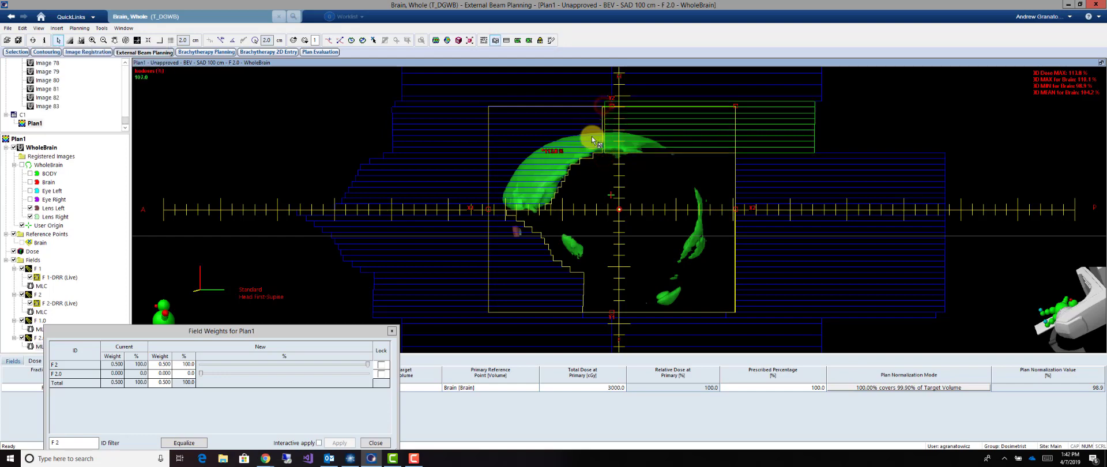
# Select the anterior-bank leaves of F 2.0 just below the isocenter and fit them to a drawn outline covering the small anterior hot spot
pyautogui.click(534, 235)
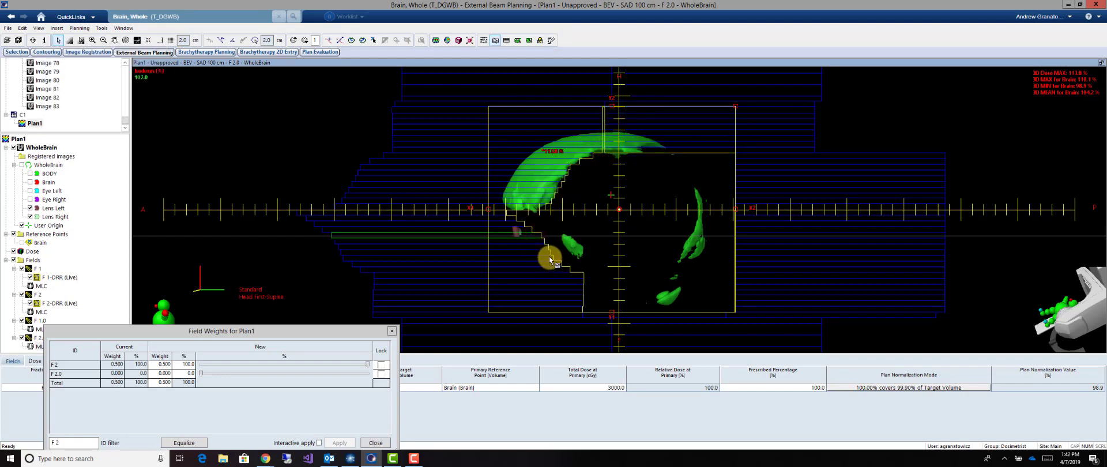
pyautogui.keyDown('shift'); pyautogui.click(549, 257); pyautogui.keyUp('shift')
pyautogui.click(551, 41)
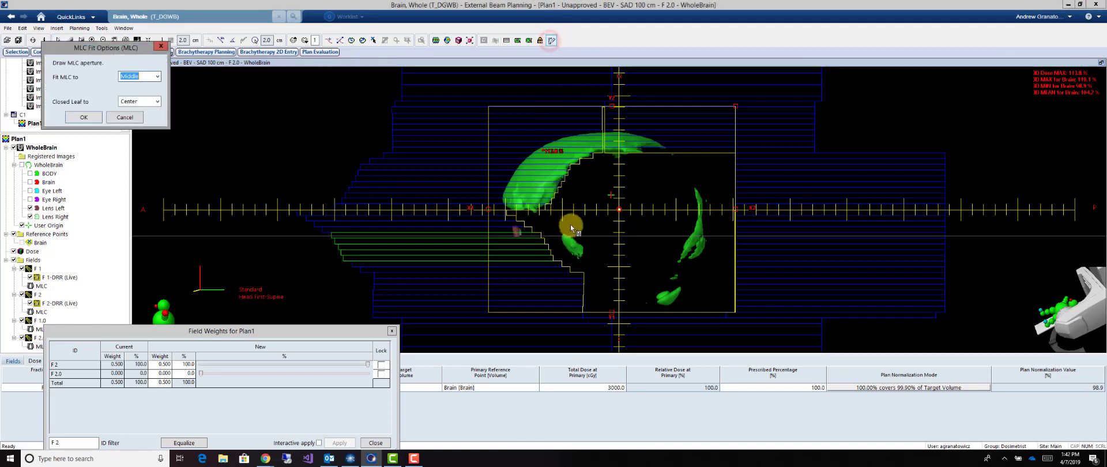
pyautogui.click(563, 231)
pyautogui.click(584, 245)
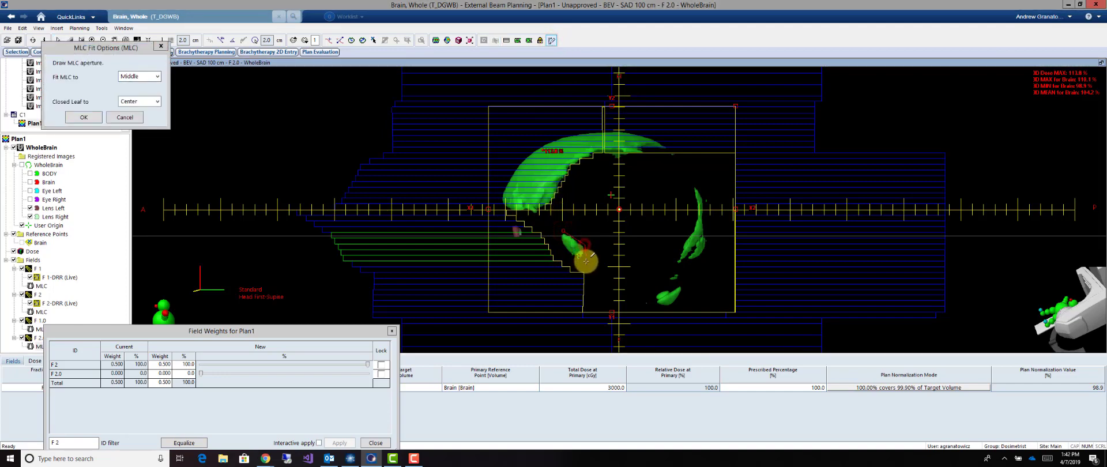
pyautogui.click(582, 270)
pyautogui.click(594, 238)
pyautogui.click(564, 231)
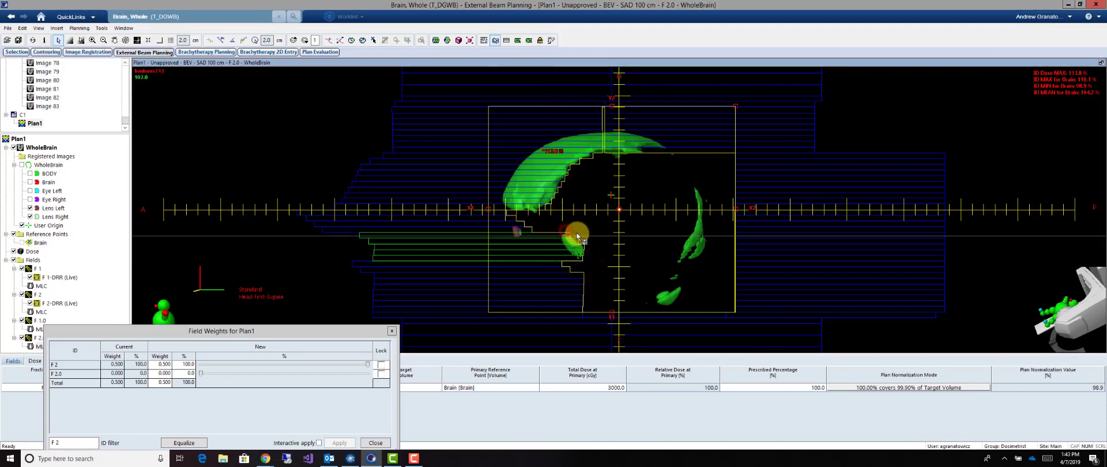
# Fit the lower posterior-bank leaves of F 2.0 to a drawn outline blocking the posterior hot spots, and extend one leaf above them inward
pyautogui.click(740, 189)
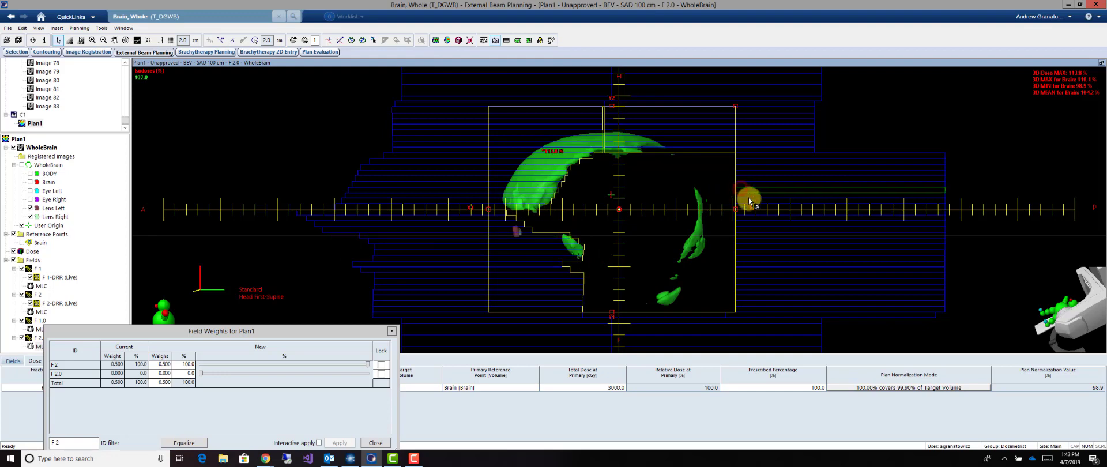
pyautogui.keyDown('shift'); pyautogui.click(748, 303); pyautogui.keyUp('shift')
pyautogui.click(552, 41)
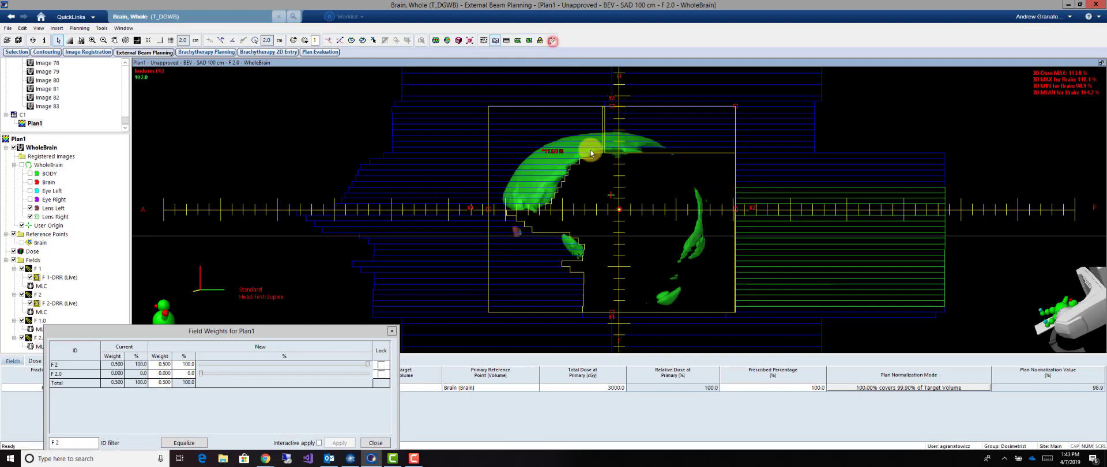
pyautogui.click(694, 184)
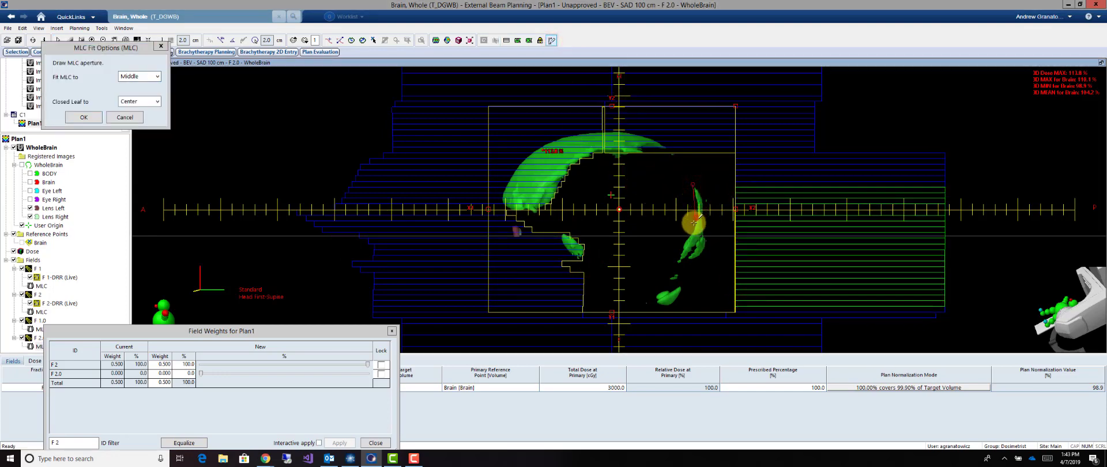
pyautogui.click(678, 256)
pyautogui.click(663, 287)
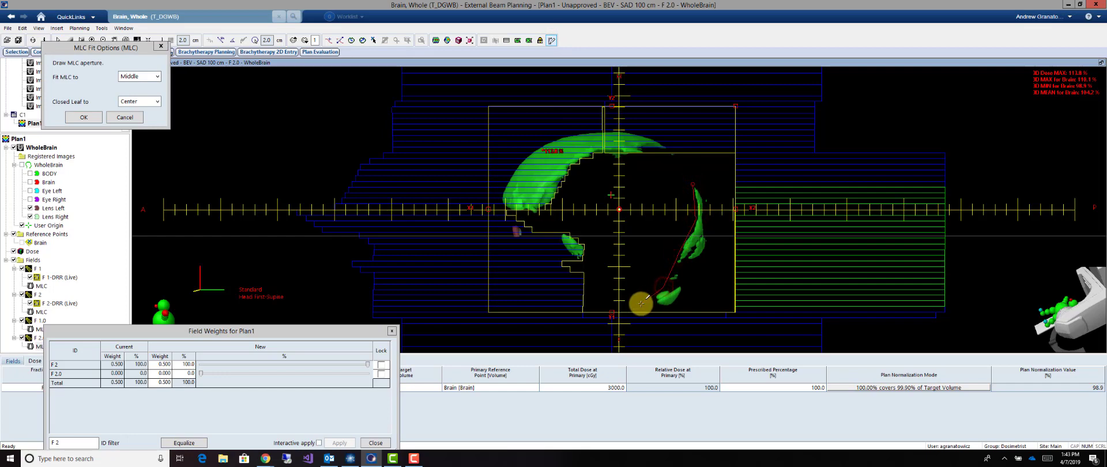
pyautogui.moveTo(641, 304)
pyautogui.mouseDown()
pyautogui.moveTo(648, 326)
pyautogui.moveTo(615, 282)
pyautogui.moveTo(690, 190)
pyautogui.mouseUp()
pyautogui.moveTo(740, 157); pyautogui.dragTo(691, 156)
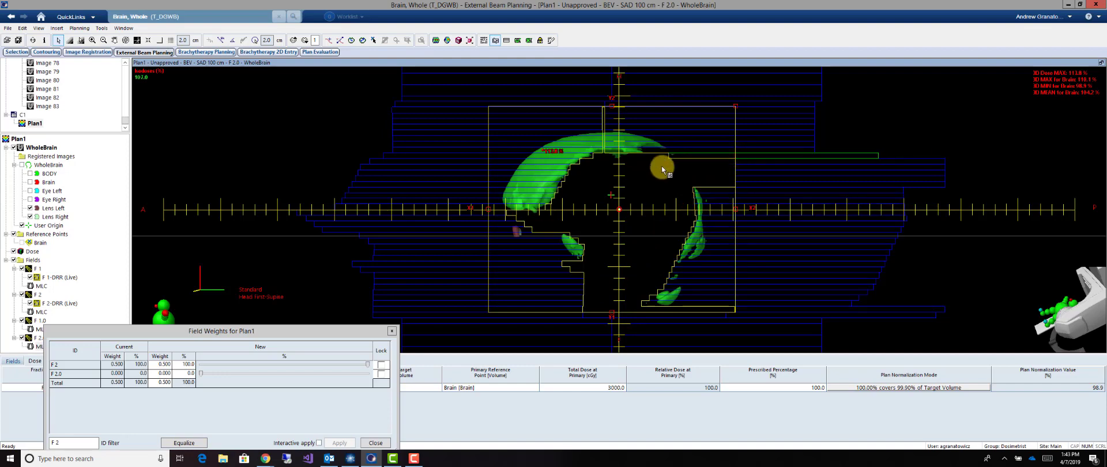
# Set the weight of subfield F 2.0 to 4%, apply it and recalculate the dose
pyautogui.click(189, 372)
pyautogui.write('4')
pyautogui.click(341, 442)
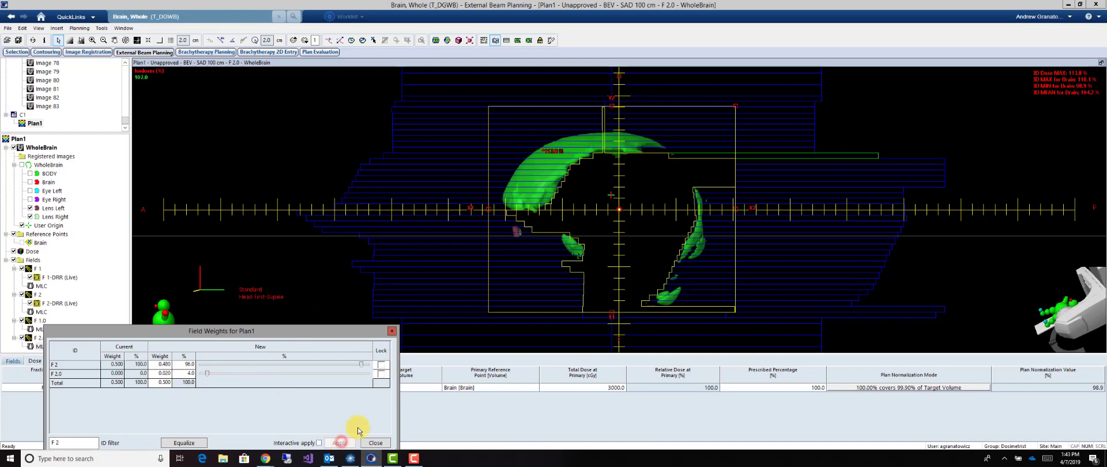
pyautogui.click(436, 40)
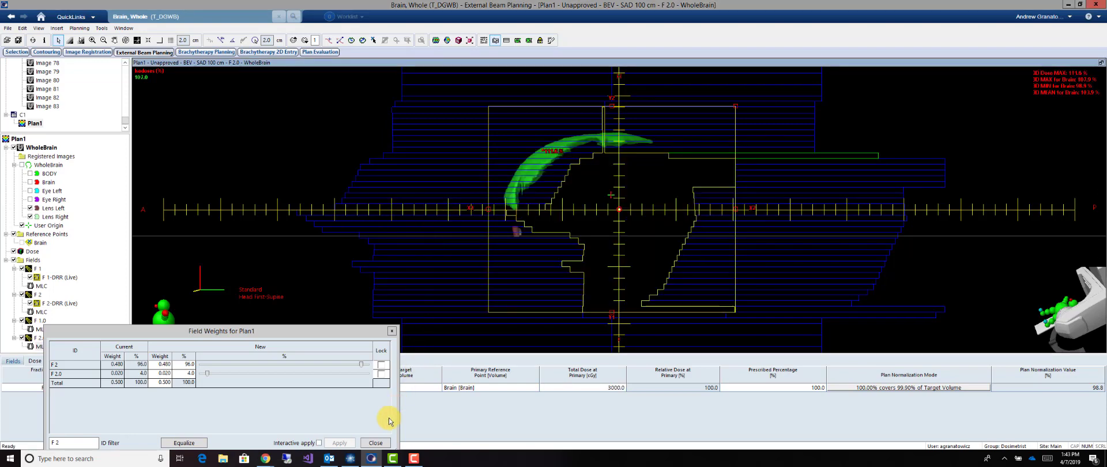
pyautogui.click(375, 444)
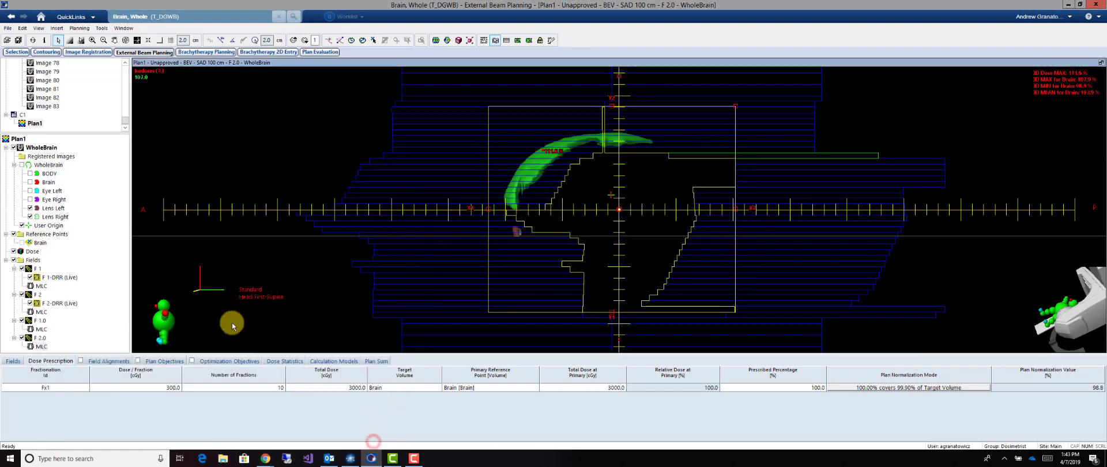
# Create a second field-in-field subfield from F 1
pyautogui.rightClick(36, 268)
pyautogui.click(82, 174)
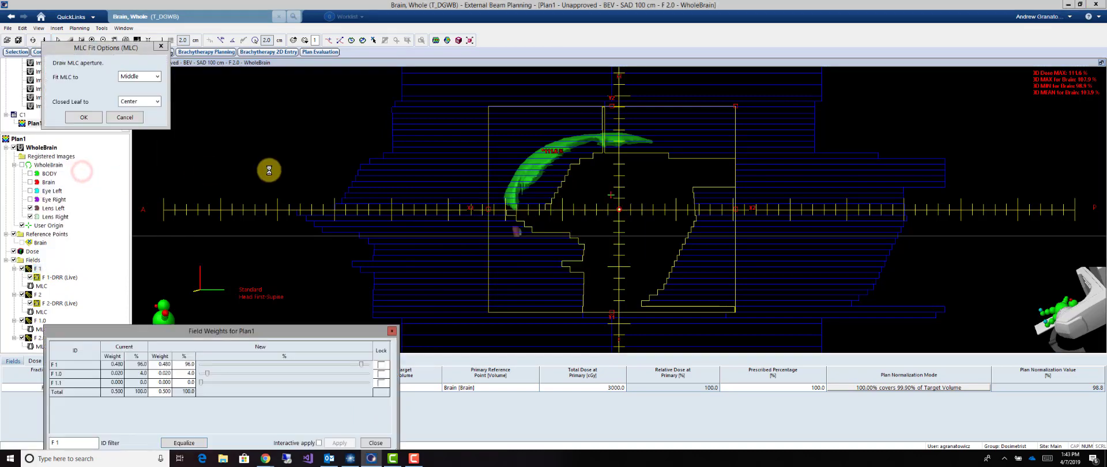
pyautogui.click(551, 41)
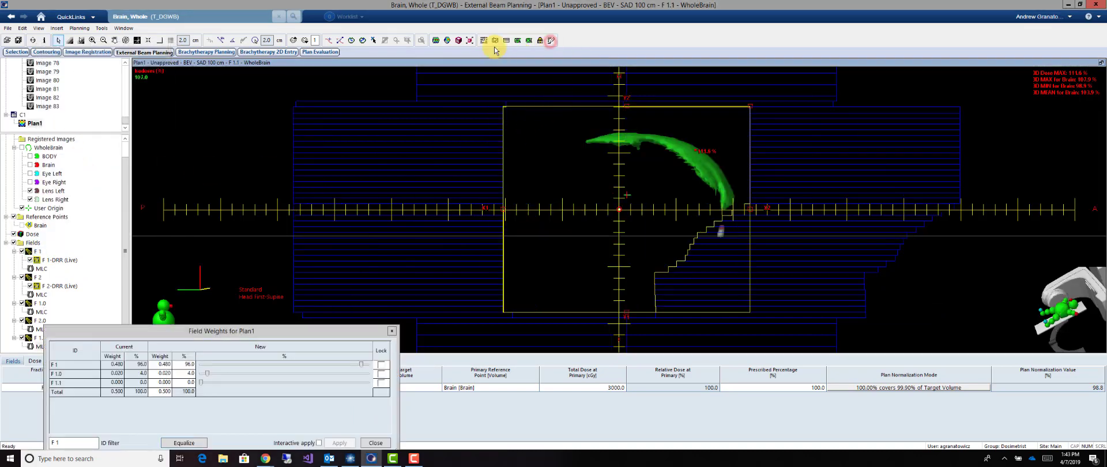
pyautogui.click(495, 41)
# Select the upper anterior-bank leaves of F 1.1 and fit them to a drawn aperture covering the superior-anterior hot spot
pyautogui.moveTo(755, 108); pyautogui.dragTo(755, 108)
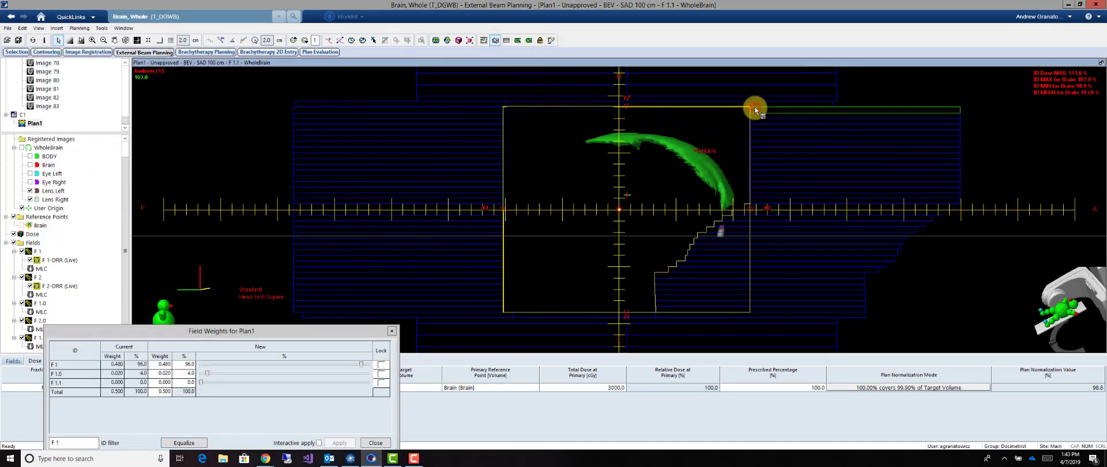
pyautogui.keyDown('shift'); pyautogui.click(763, 205); pyautogui.keyUp('shift')
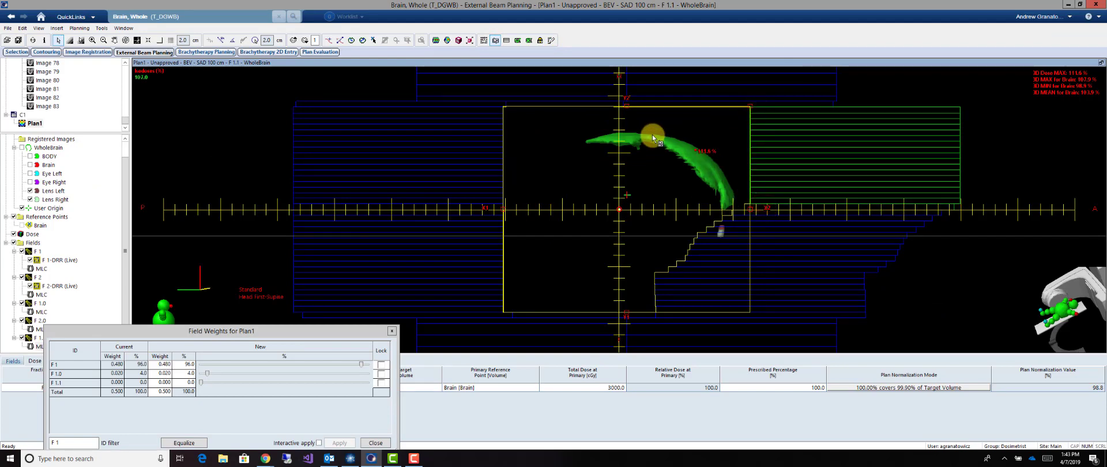
pyautogui.click(551, 39)
pyautogui.click(589, 106)
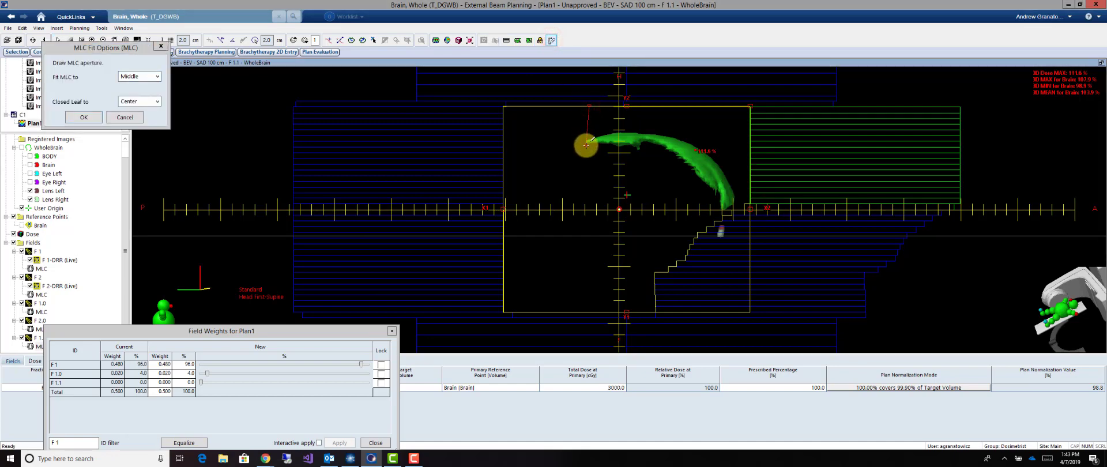
pyautogui.click(587, 145)
pyautogui.click(620, 146)
pyautogui.click(637, 151)
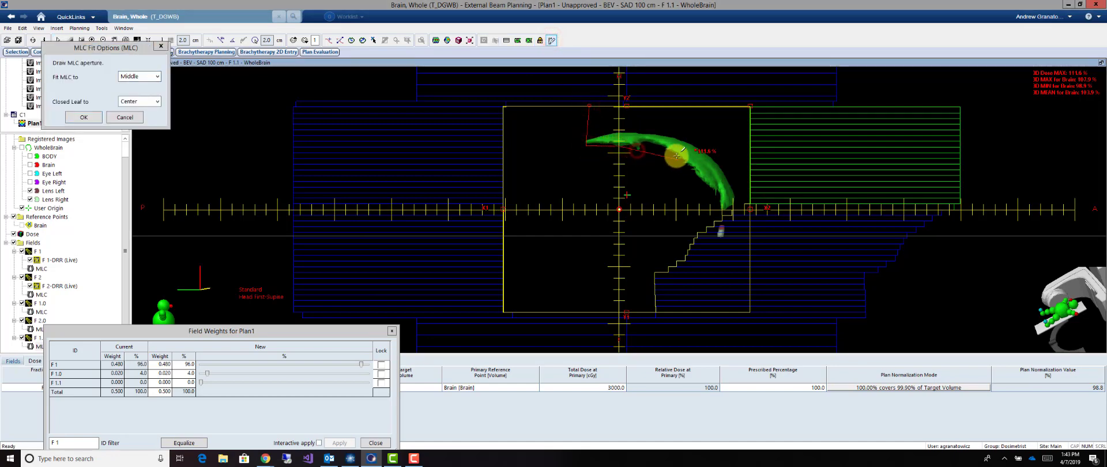
pyautogui.click(692, 168)
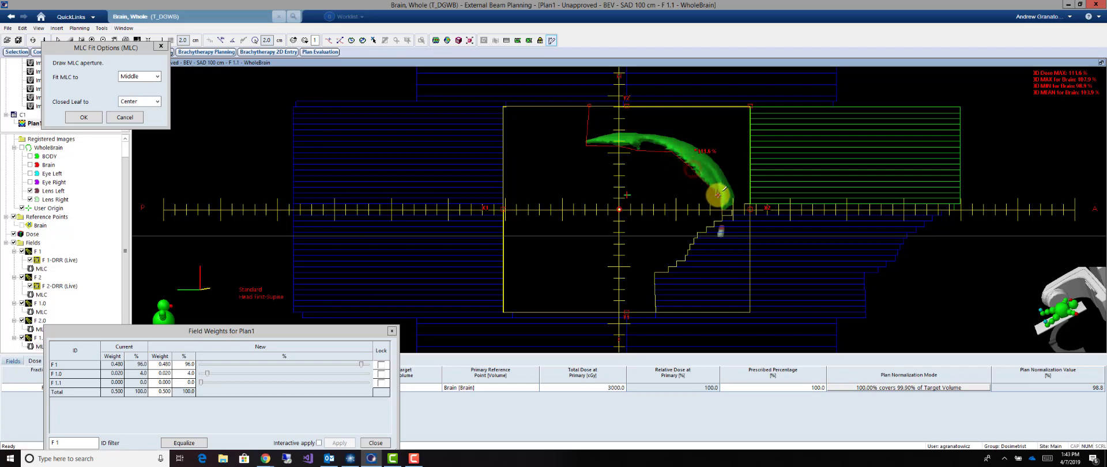
pyautogui.click(722, 222)
pyautogui.click(634, 218)
pyautogui.click(578, 179)
pyautogui.click(567, 142)
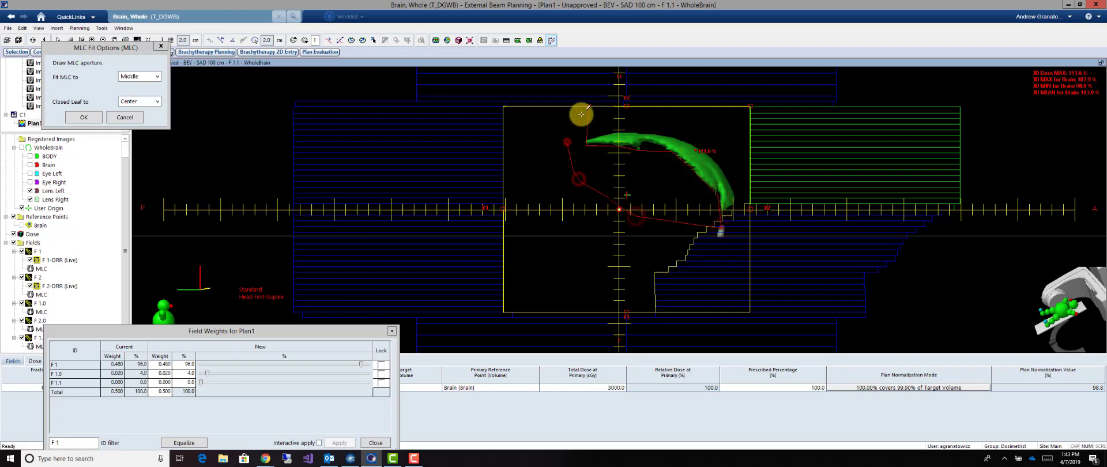
pyautogui.doubleClick(588, 106)
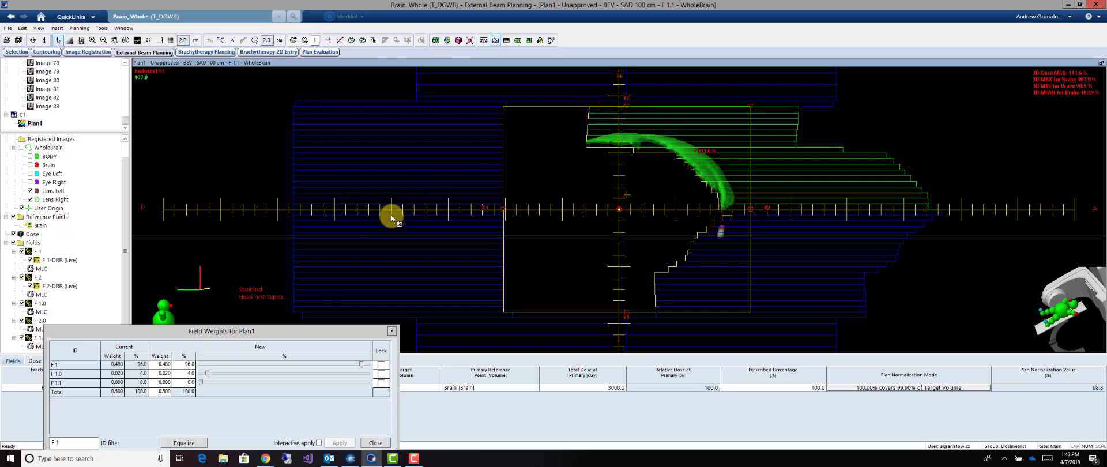
# Lock all field weights except F 1, apply a 4% weight to subfield F 1.1 and recalculate the dose
pyautogui.click(381, 348)
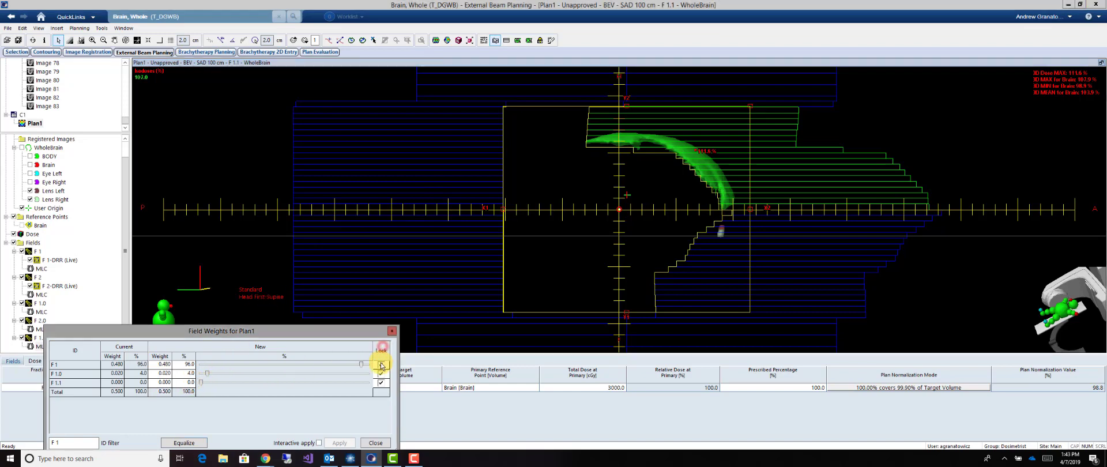
pyautogui.click(381, 364)
pyautogui.click(185, 382)
pyautogui.write('4')
pyautogui.press('Return')
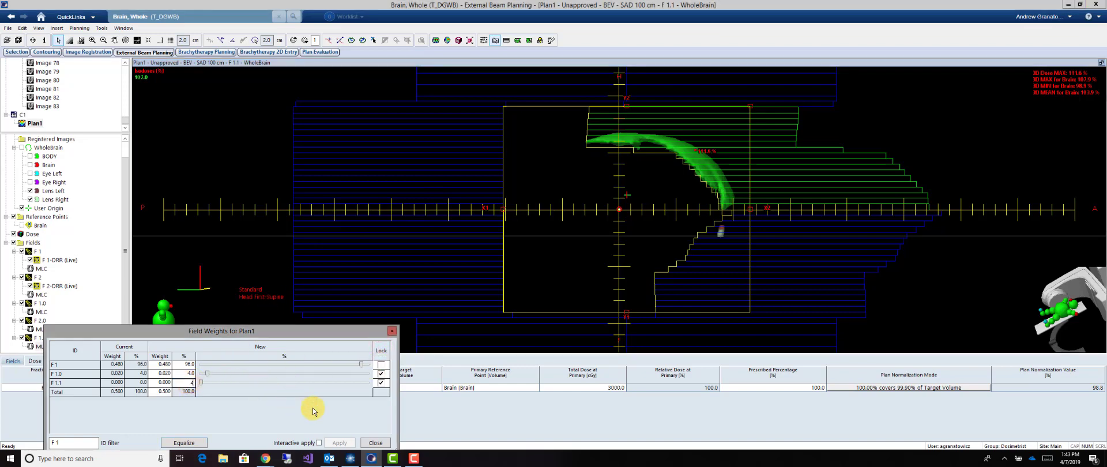
pyautogui.click(335, 444)
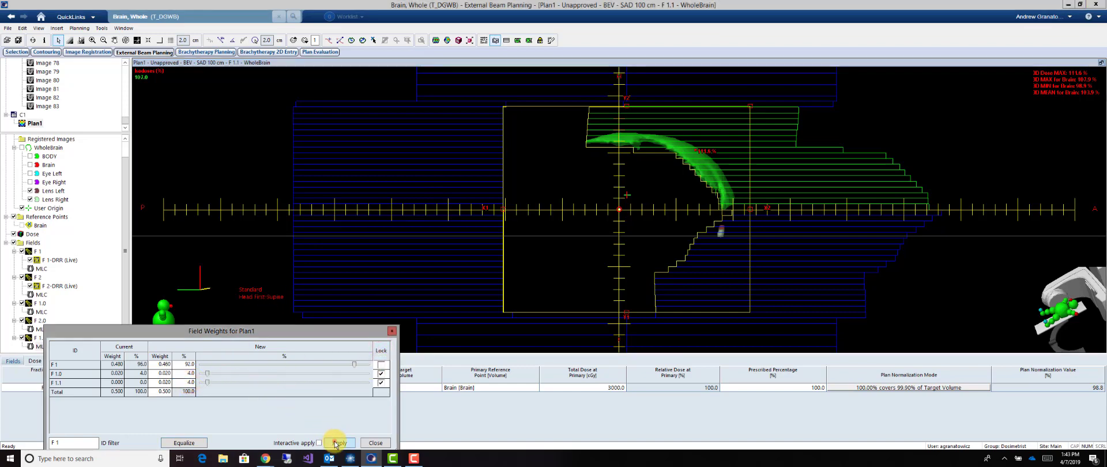
pyautogui.click(438, 43)
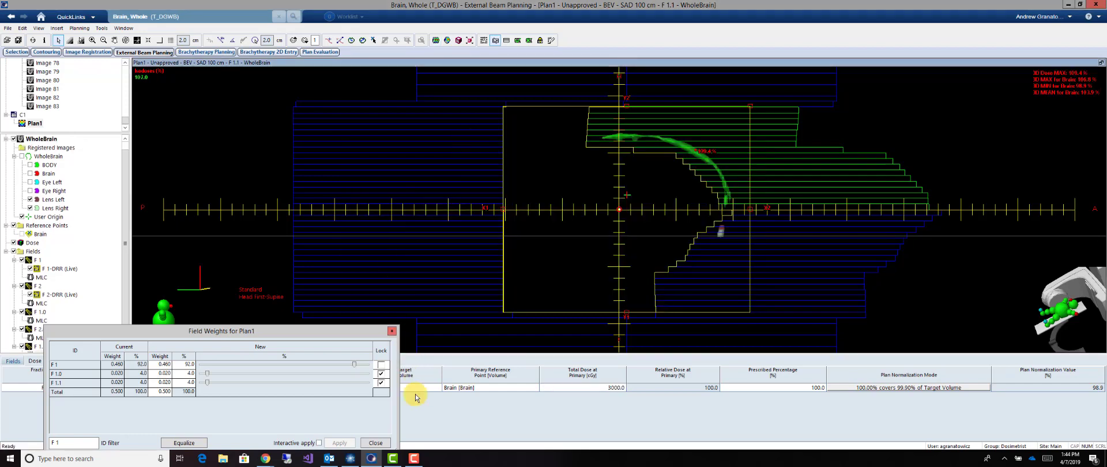
pyautogui.click(372, 441)
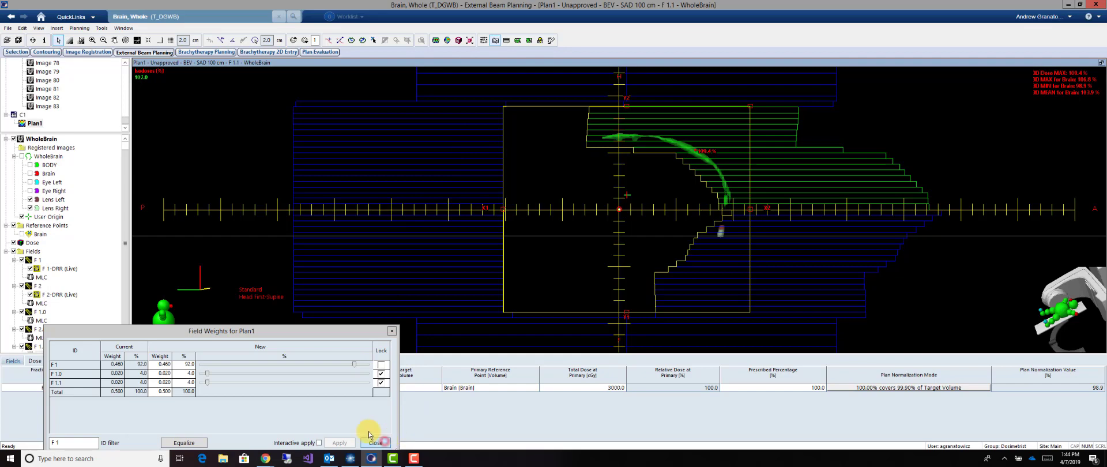
# Create a second field-in-field subfield from F 2
pyautogui.rightClick(36, 291)
pyautogui.click(80, 195)
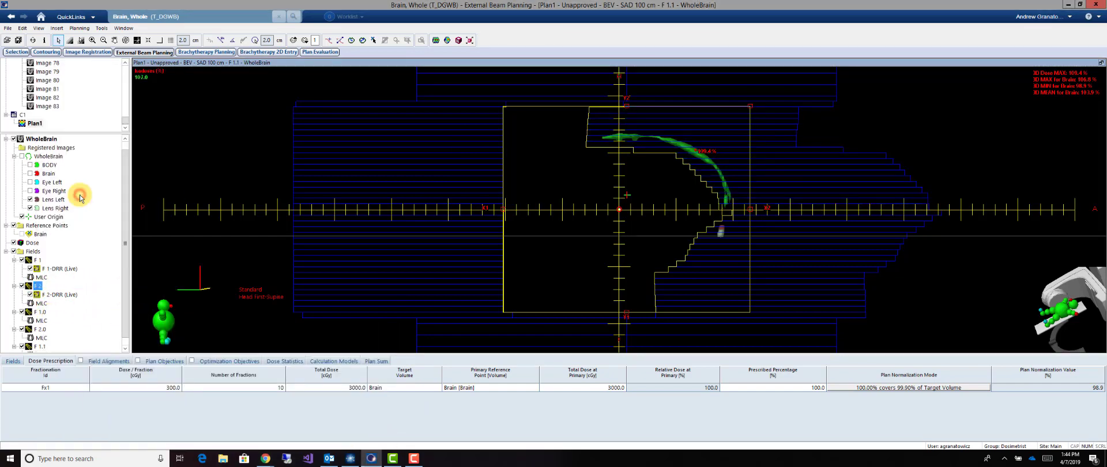
pyautogui.click(554, 39)
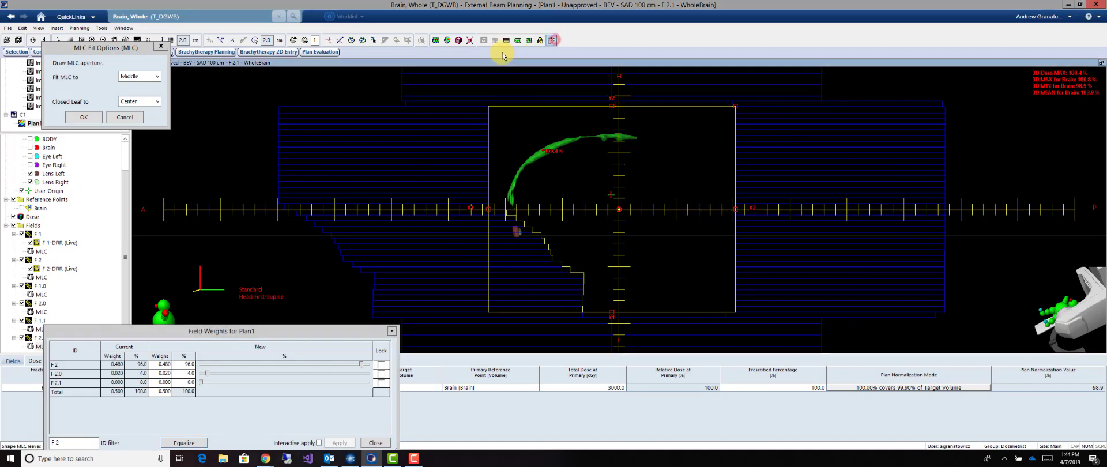
pyautogui.click(497, 42)
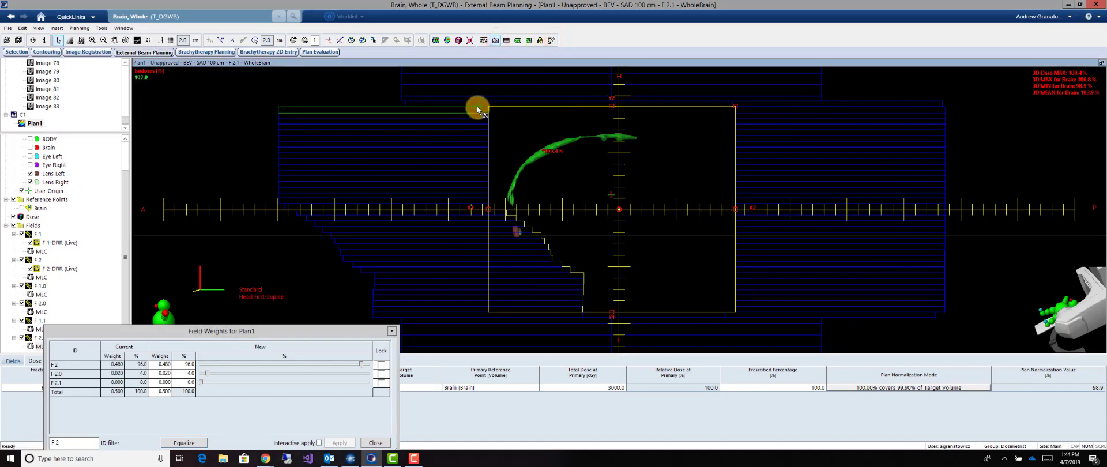
# Select the upper anterior-bank leaves of F 2.1 and fit them to a drawn aperture covering the remaining superior-anterior hot spot
pyautogui.click(478, 208)
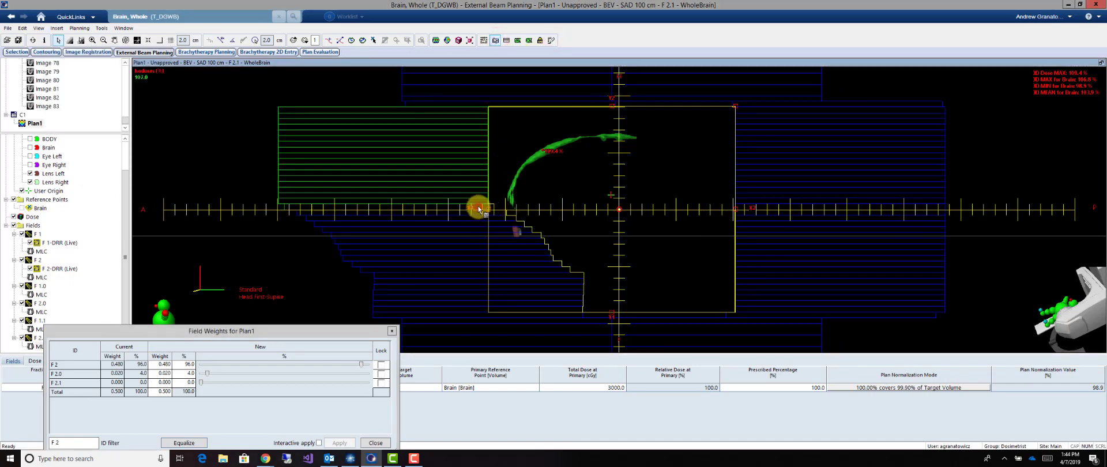
pyautogui.click(552, 41)
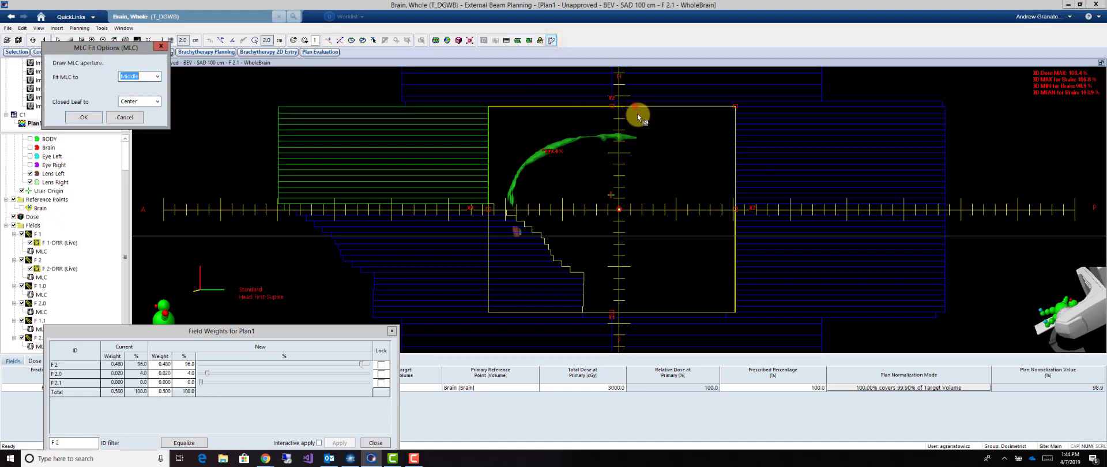
pyautogui.click(634, 107)
pyautogui.click(635, 139)
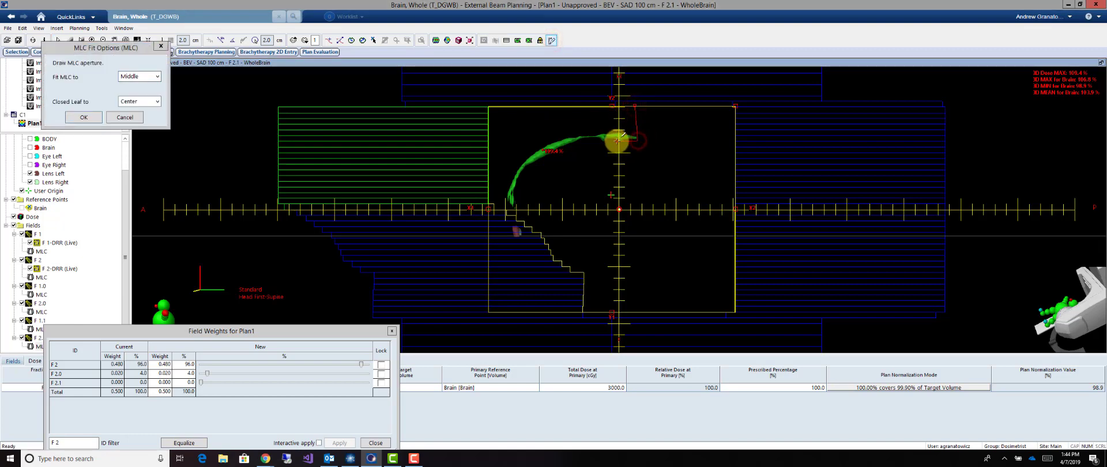
pyautogui.click(578, 141)
pyautogui.click(531, 164)
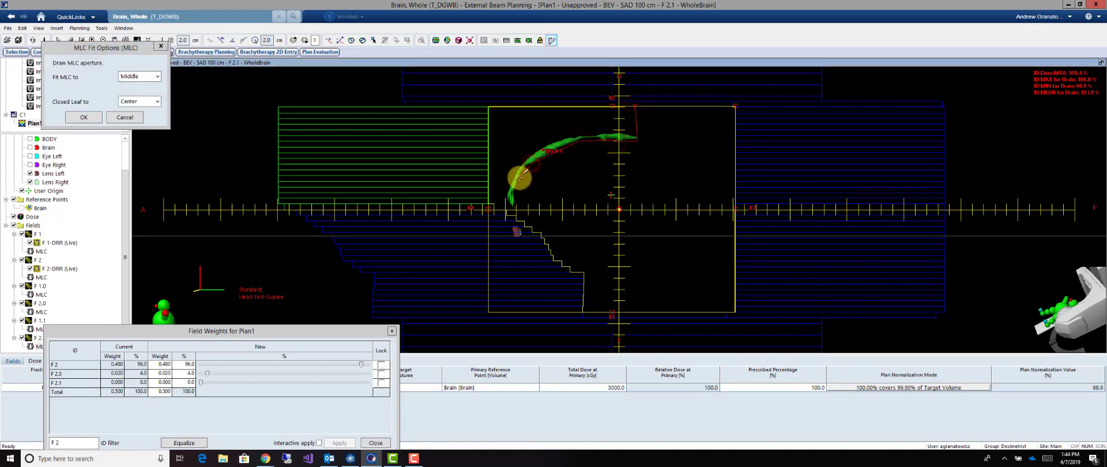
pyautogui.click(519, 178)
pyautogui.click(516, 221)
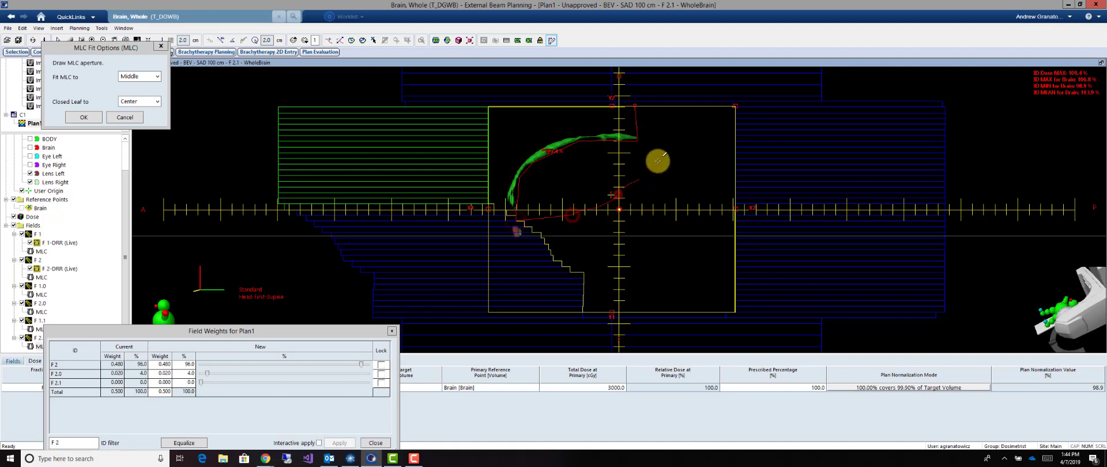
pyautogui.click(635, 106)
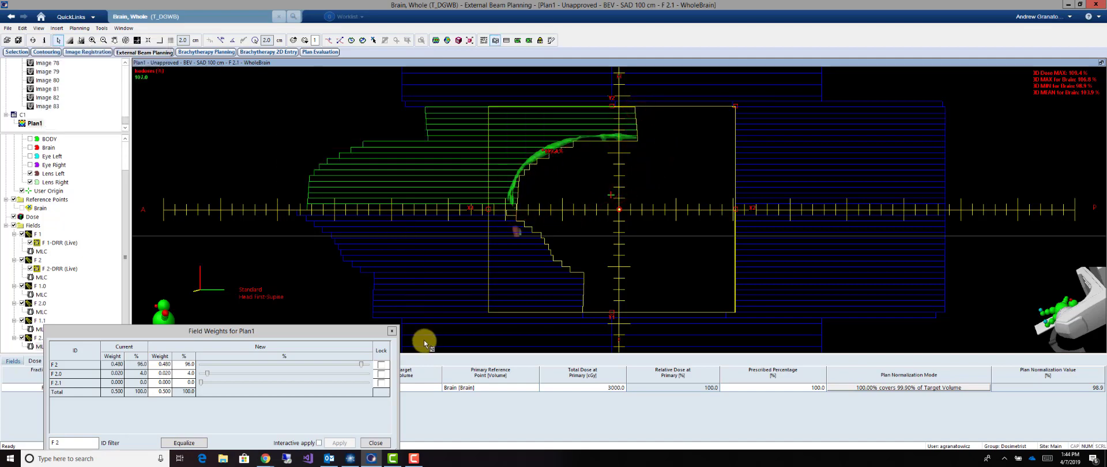
# Lock the weights of F 2.0 and F 2.1, apply a 4% weight to F 2.1 and recalculate the dose
pyautogui.click(381, 374)
pyautogui.click(381, 383)
pyautogui.click(188, 382)
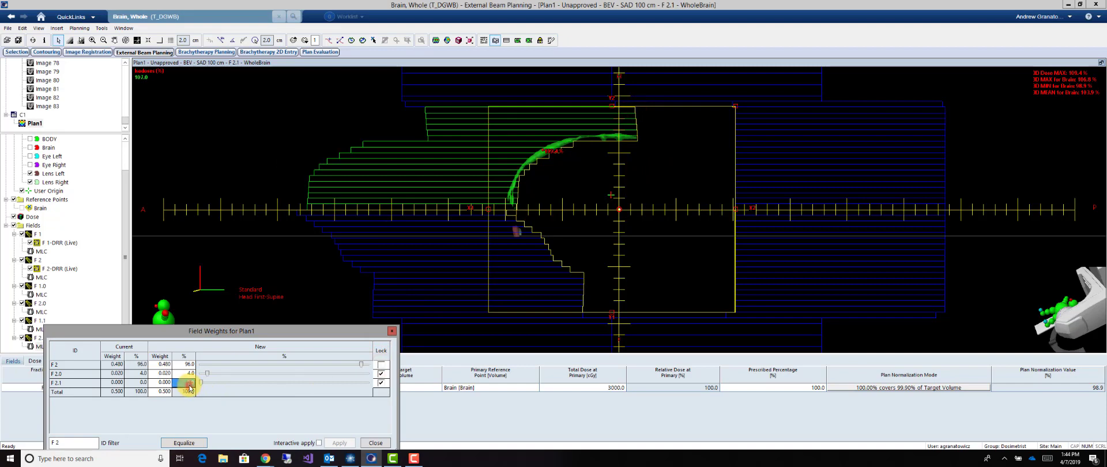
pyautogui.write('4')
pyautogui.click(340, 443)
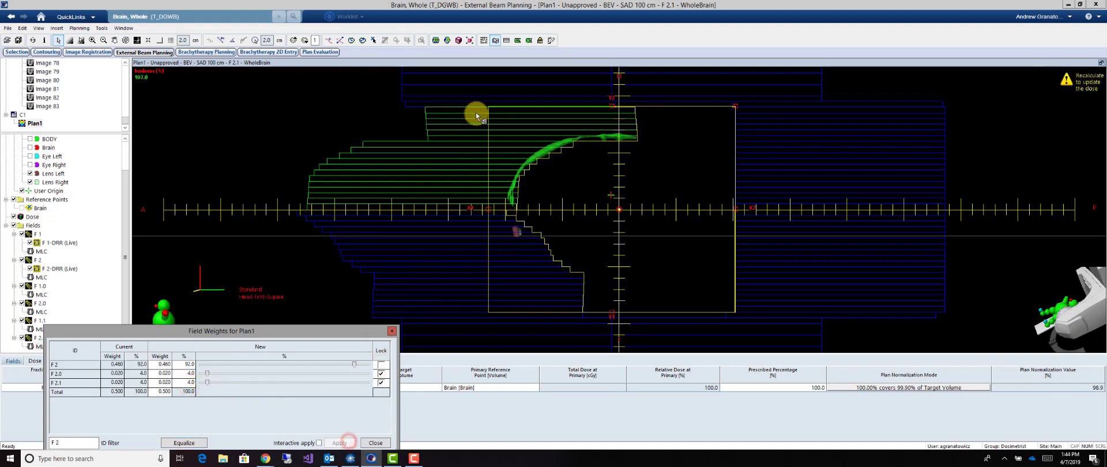
pyautogui.click(438, 43)
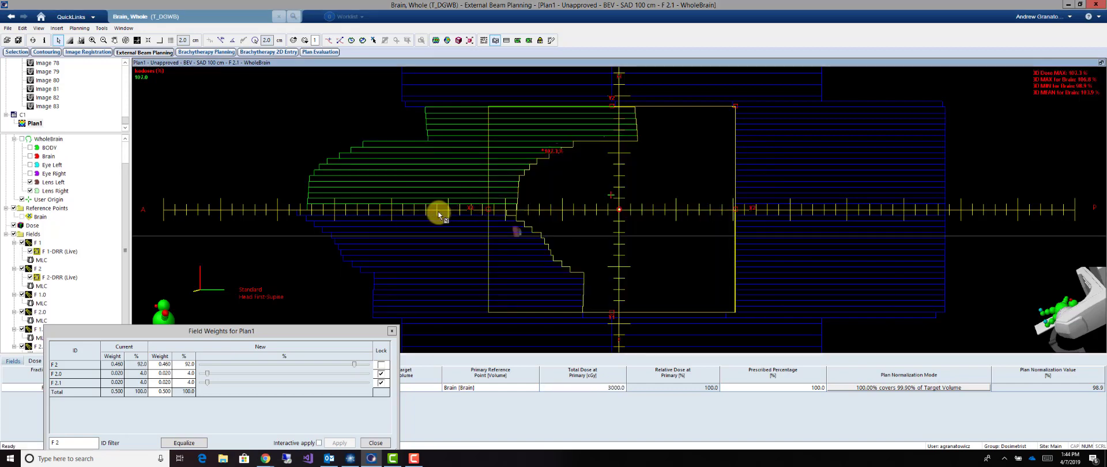
# Raise the weight of subfield F 2.1 to 4.5%, apply it and close the field weights
pyautogui.click(185, 382)
pyautogui.write('4')
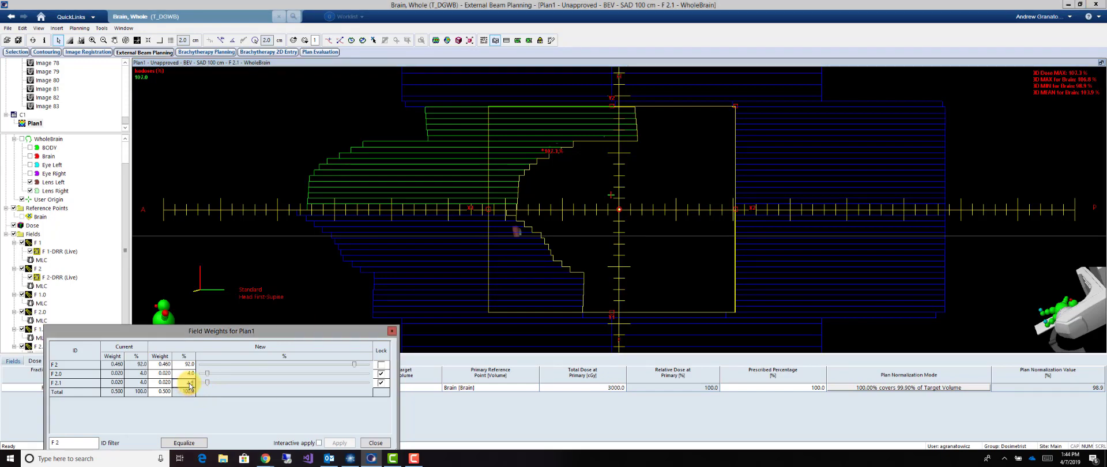
pyautogui.write('.5')
pyautogui.click(339, 443)
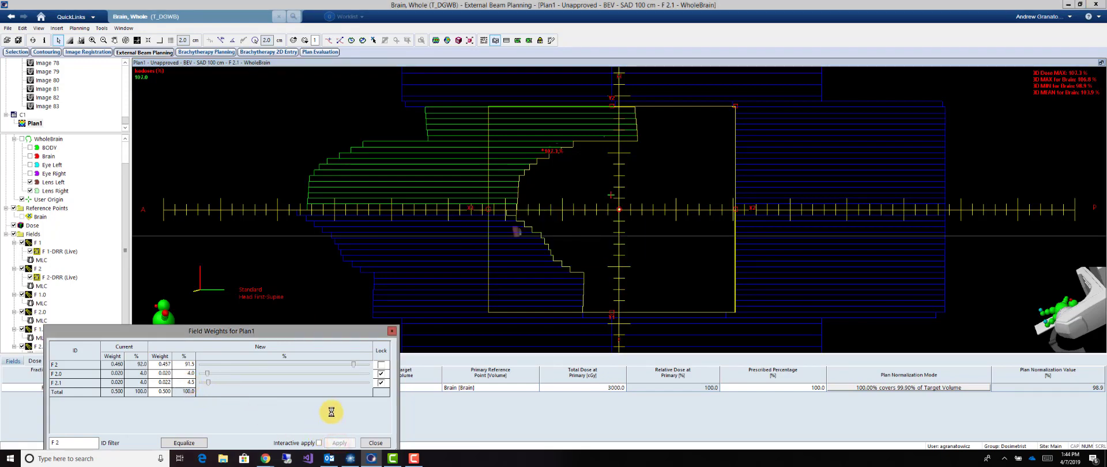
pyautogui.click(374, 443)
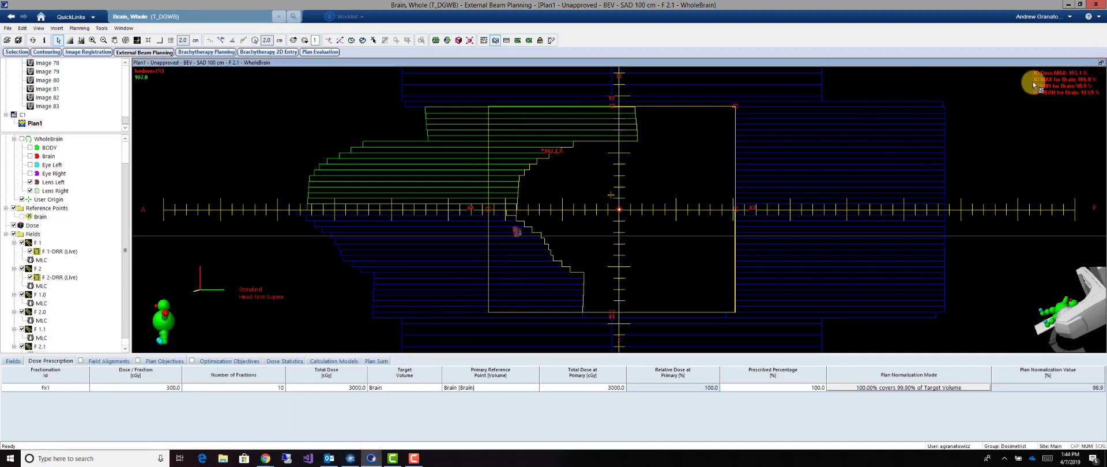
# Hide all fields in the four-view layout and examine the isodose distribution through the transversal slices
pyautogui.click(1101, 63)
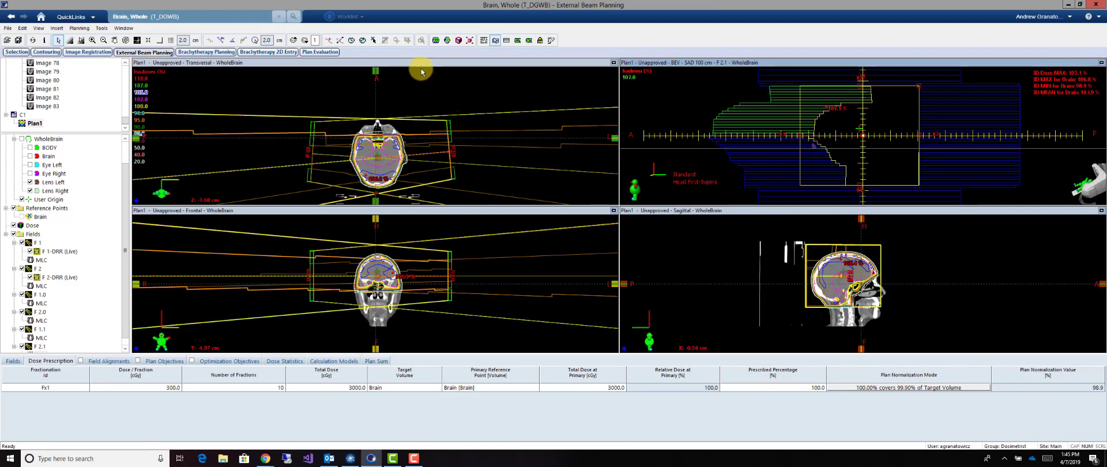
pyautogui.click(14, 234)
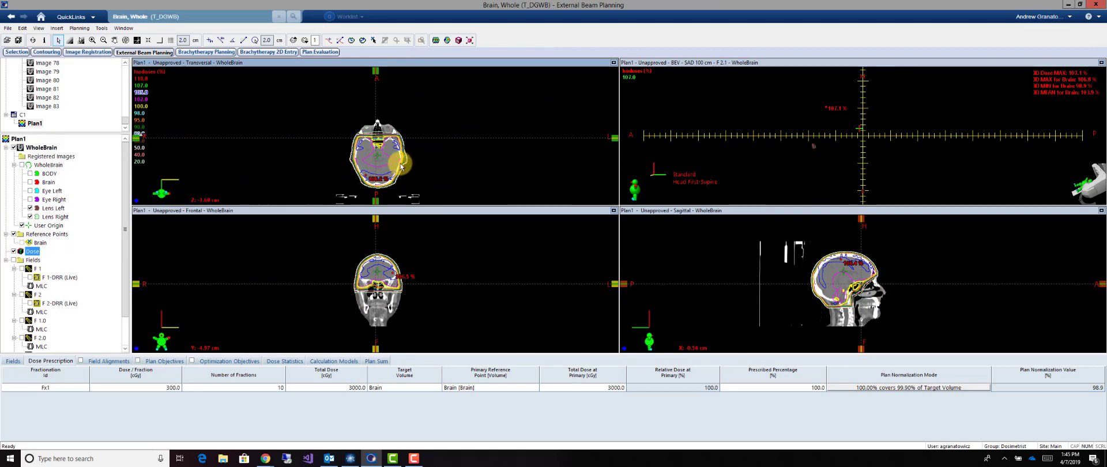
pyautogui.scroll(15, 427, 161)
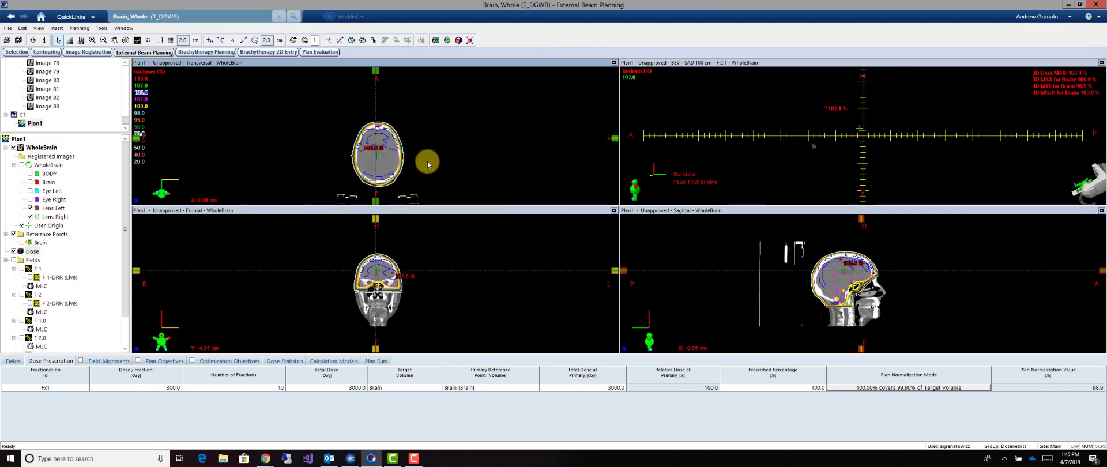
pyautogui.scroll(10, 427, 161)
pyautogui.scroll(-15, 427, 162)
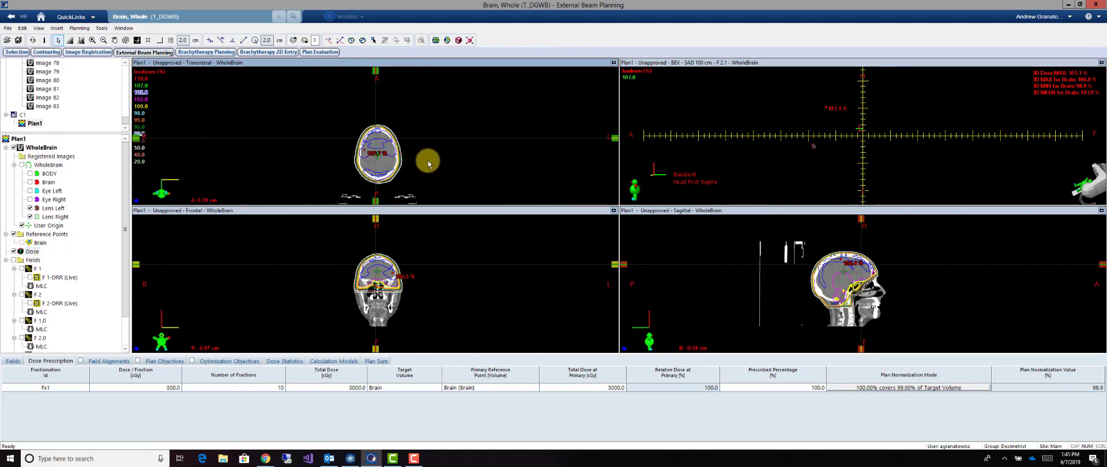
pyautogui.scroll(-20, 428, 163)
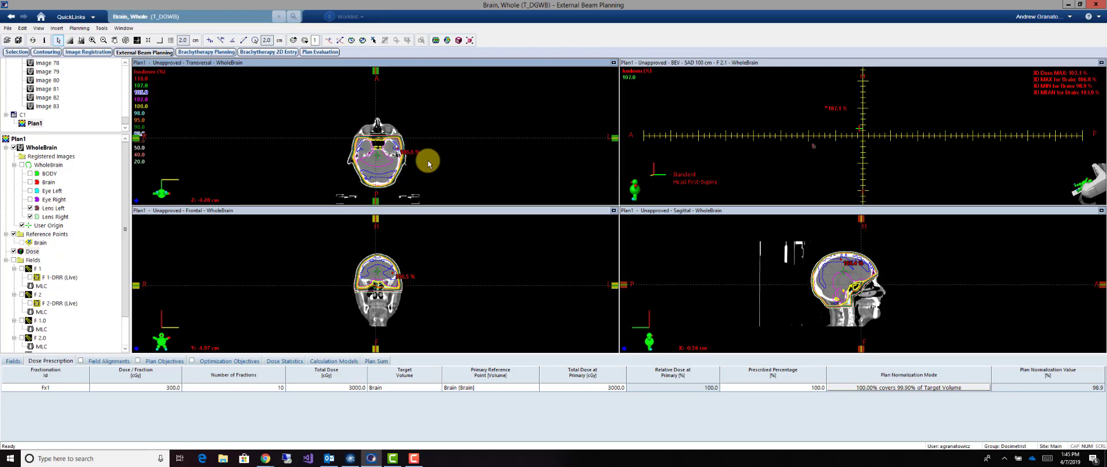
pyautogui.scroll(4, 428, 164)
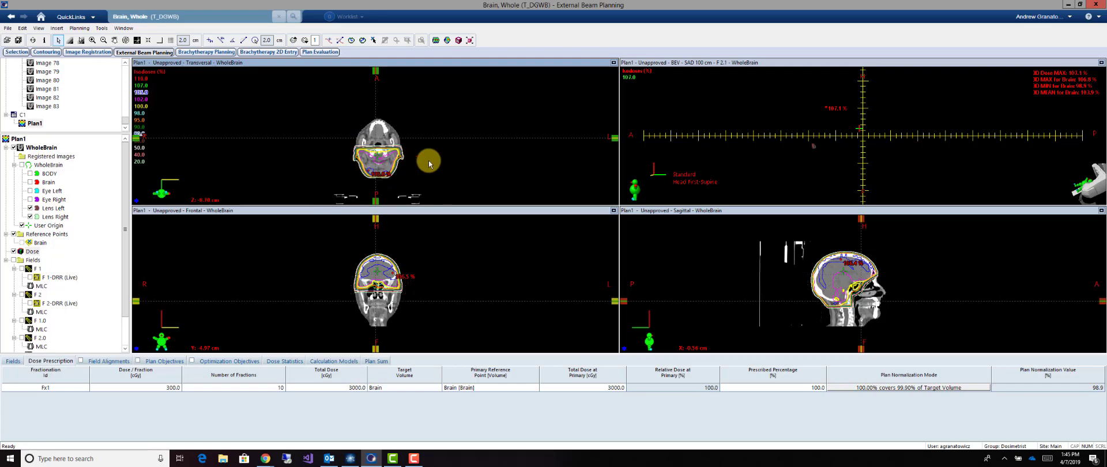
pyautogui.scroll(8, 428, 163)
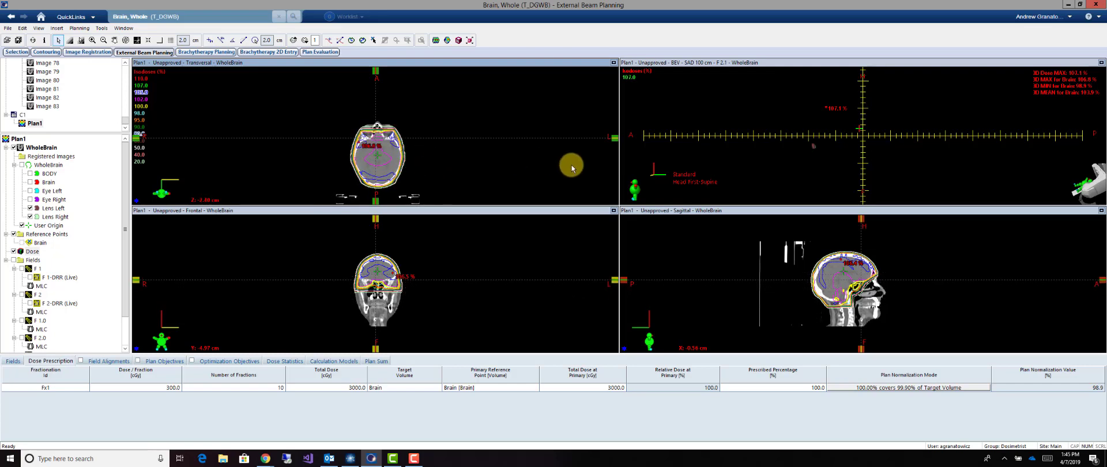
# Replace the beam's eye view with the dose volume histogram, showing curves for both lenses, both eyes and the brain
pyautogui.rightClick(689, 152)
pyautogui.click(699, 154)
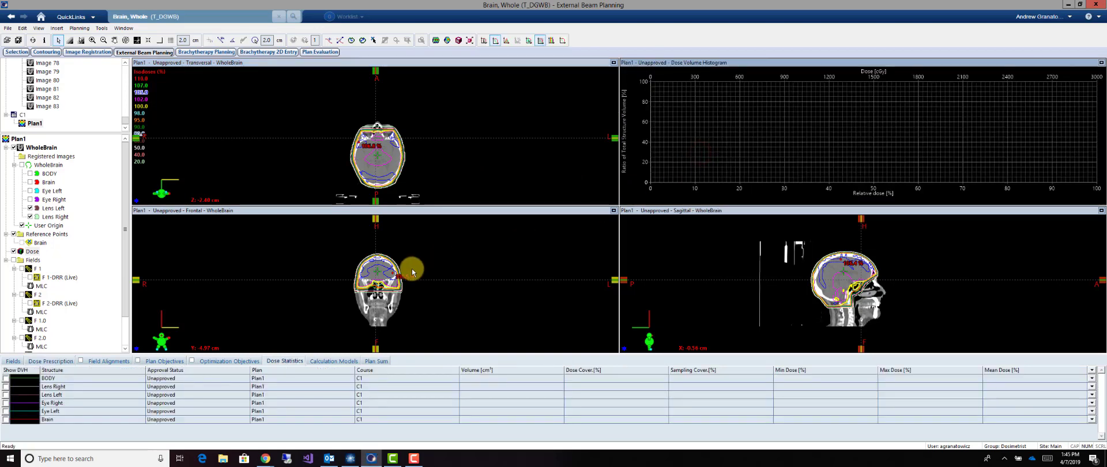
pyautogui.click(5, 386)
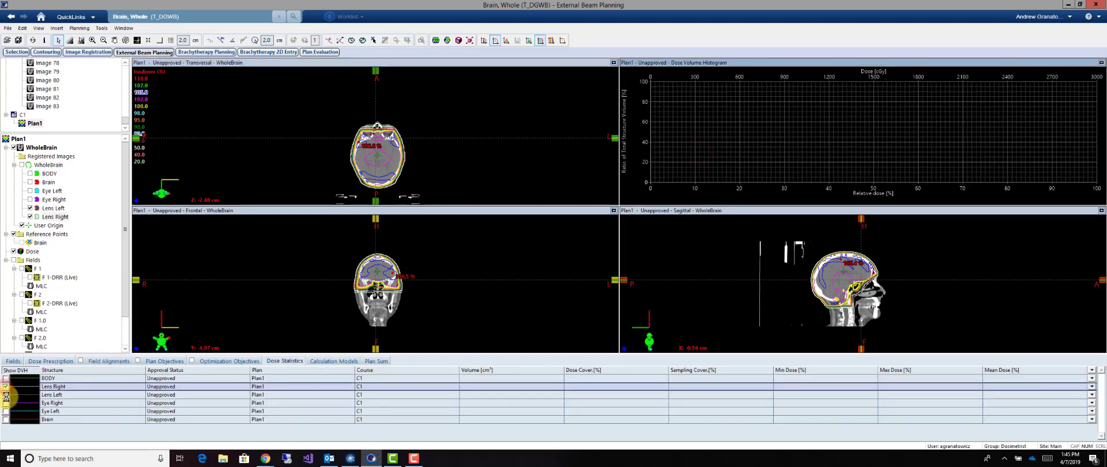
pyautogui.click(6, 394)
pyautogui.click(6, 403)
pyautogui.click(5, 411)
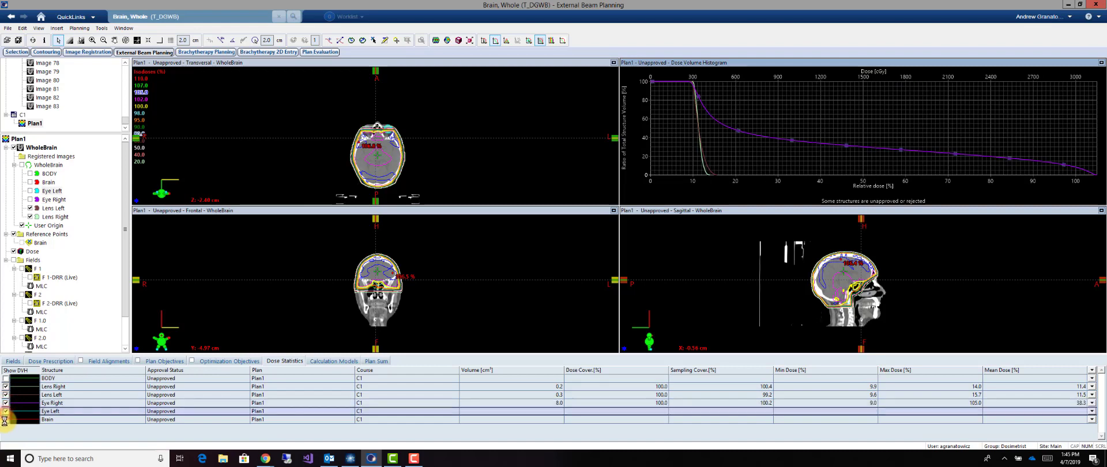
pyautogui.click(6, 419)
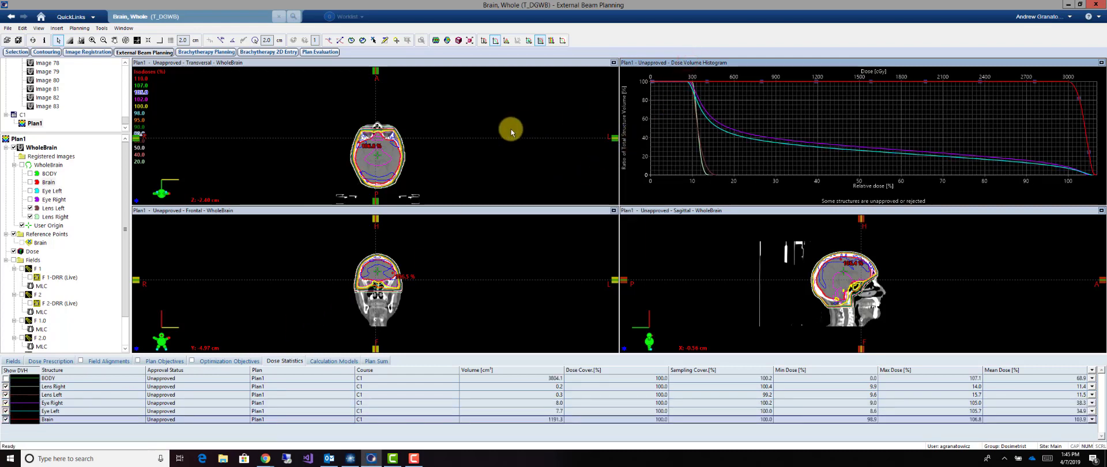
# Merge the subfields of Plan1 into a new field-in-field plan and accept the preset MUs for F 1 and F 2
pyautogui.rightClick(36, 124)
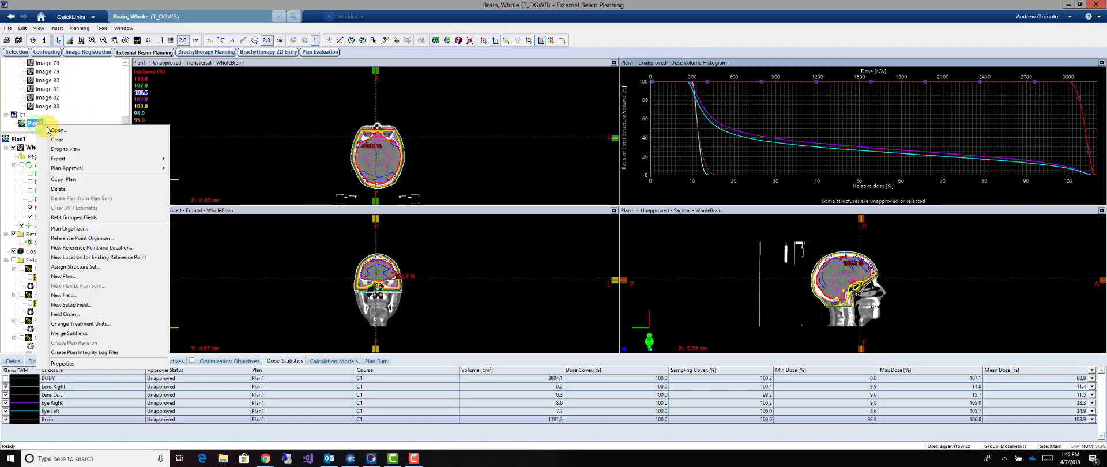
pyautogui.click(74, 332)
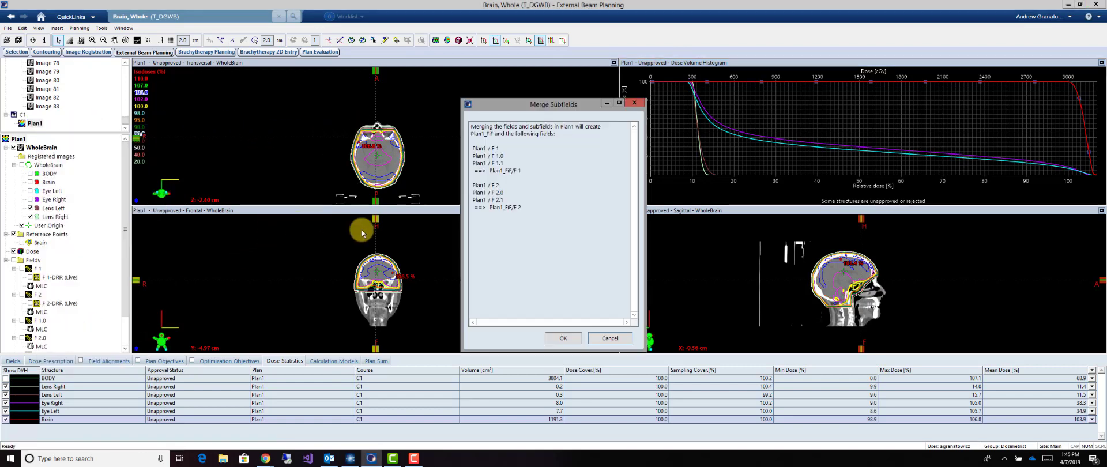
pyautogui.click(549, 338)
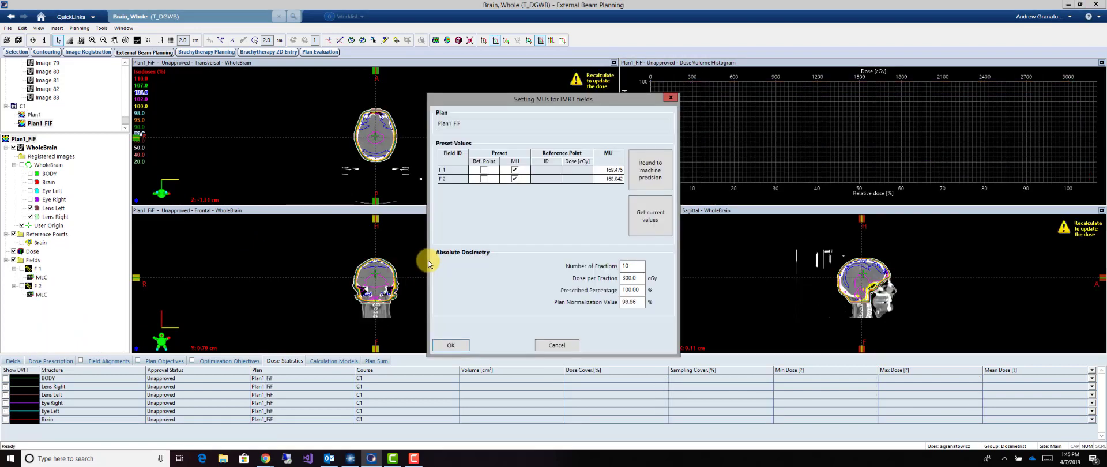
pyautogui.click(458, 345)
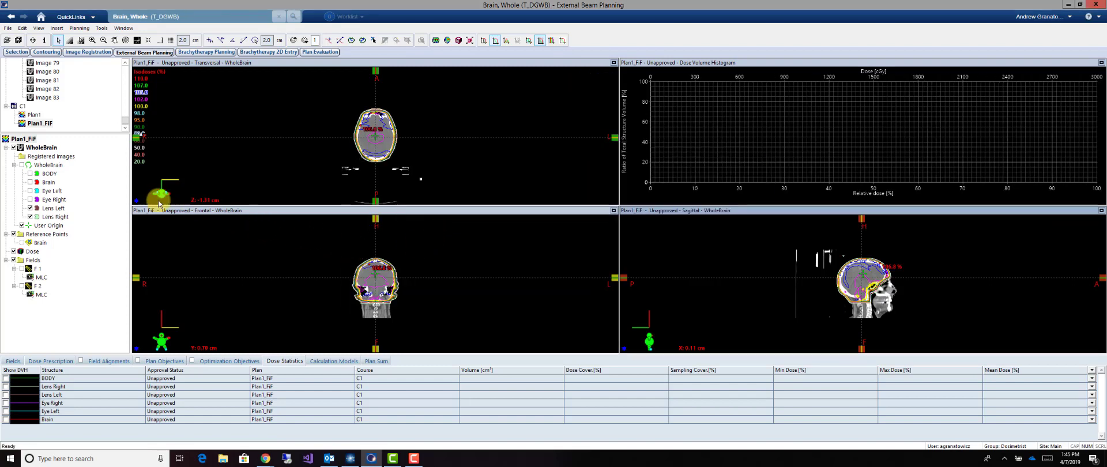
# Rename the merged plan Plan1_FiF as "Whole Brain" and save all data
pyautogui.rightClick(37, 126)
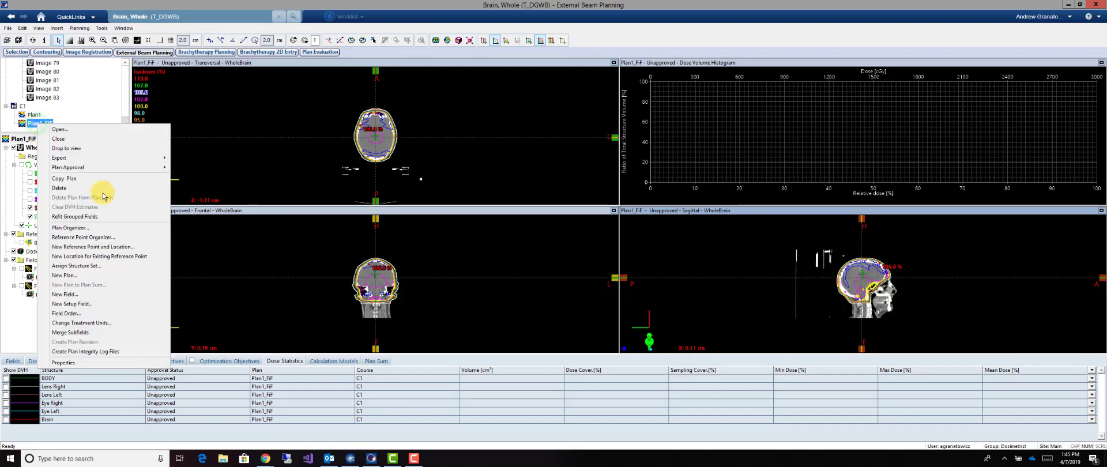
pyautogui.click(92, 359)
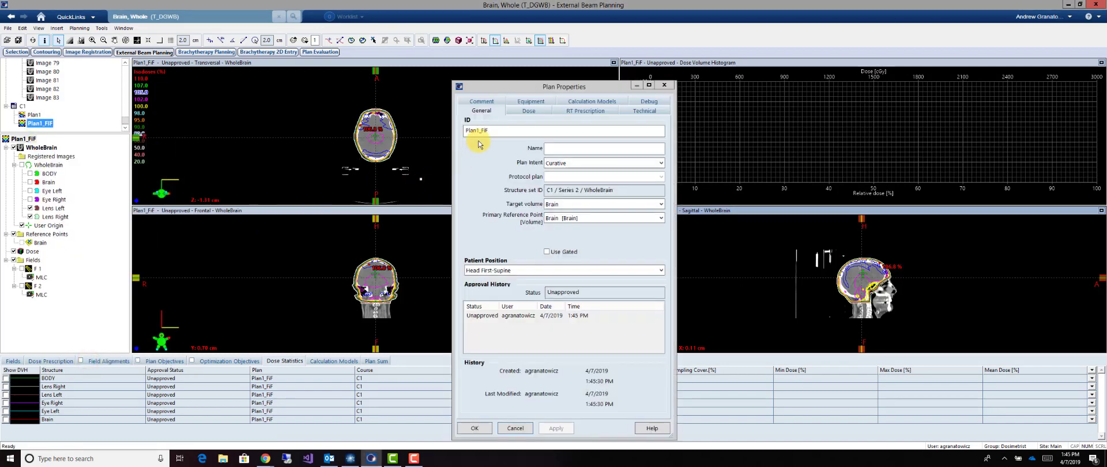
pyautogui.moveTo(496, 129); pyautogui.dragTo(448, 130)
pyautogui.write('Wh')
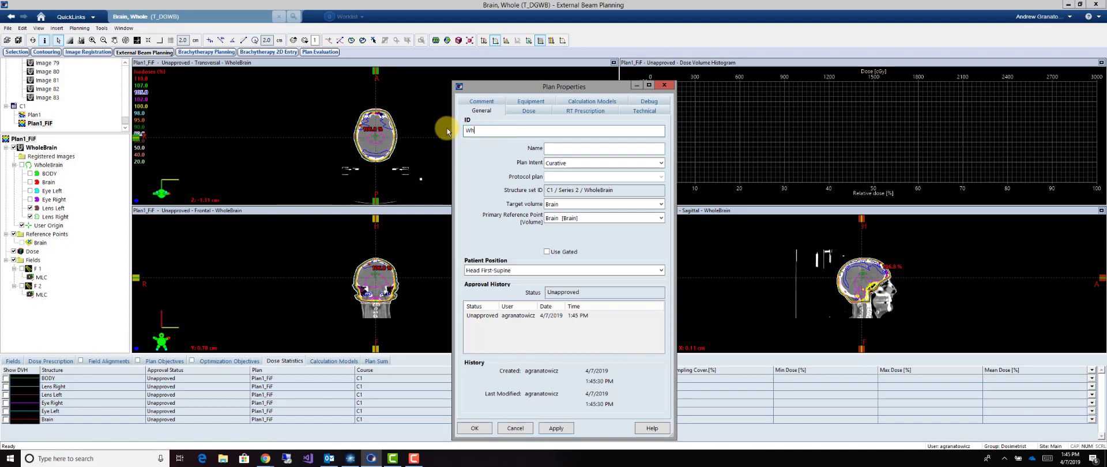
pyautogui.write('ole Brain')
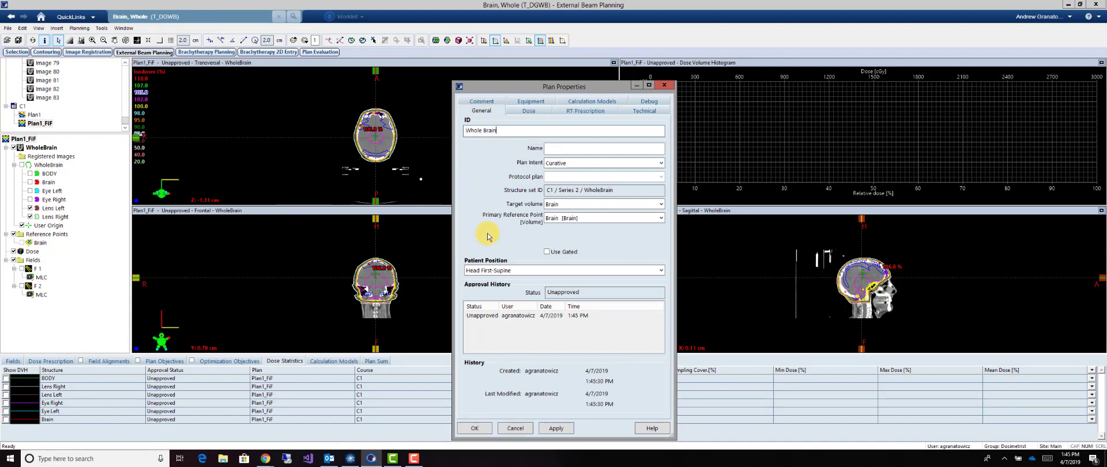
pyautogui.click(474, 428)
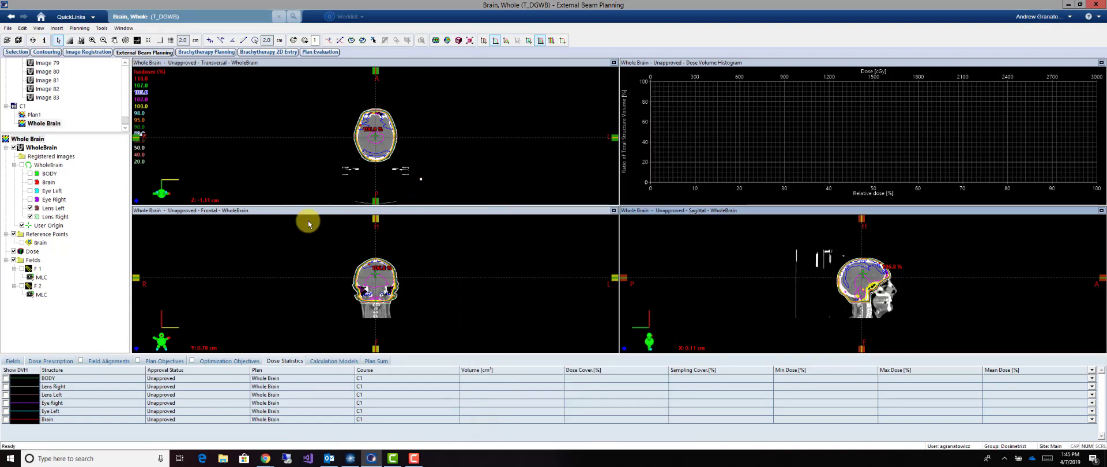
pyautogui.click(18, 41)
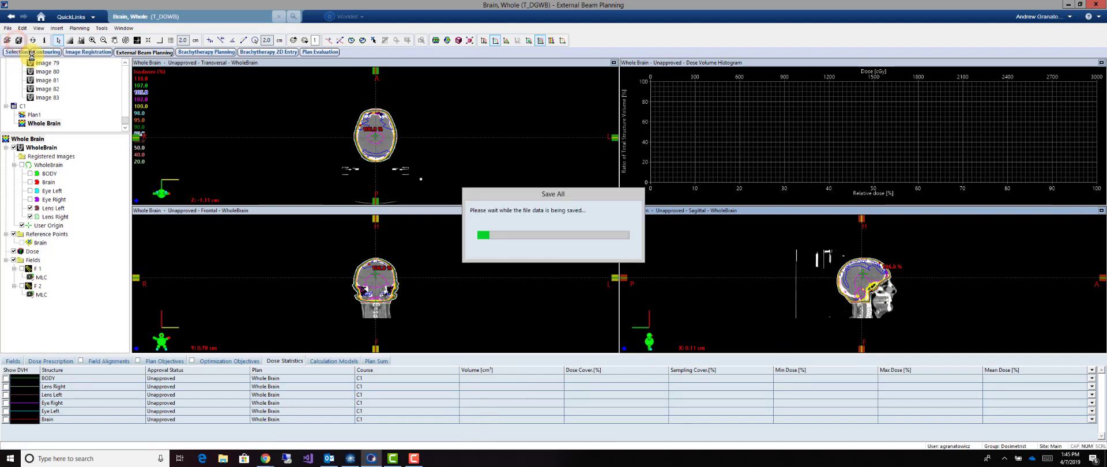